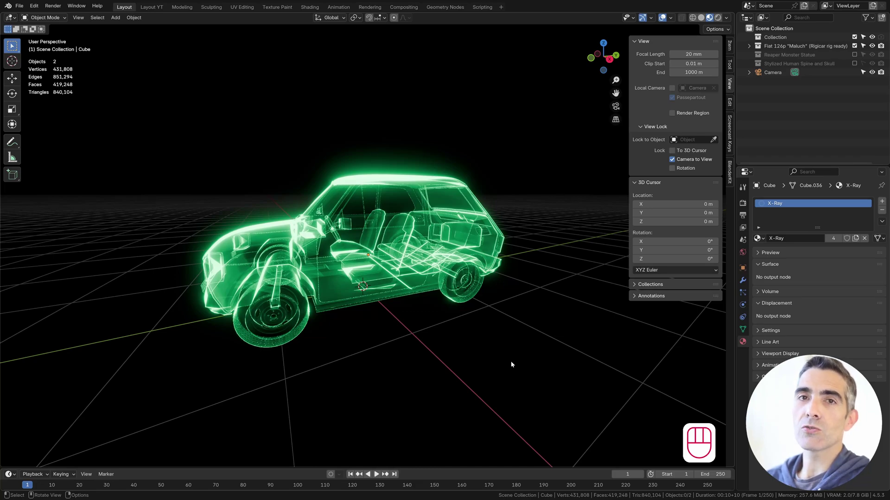
middle_drag(511, 365, 453, 407)
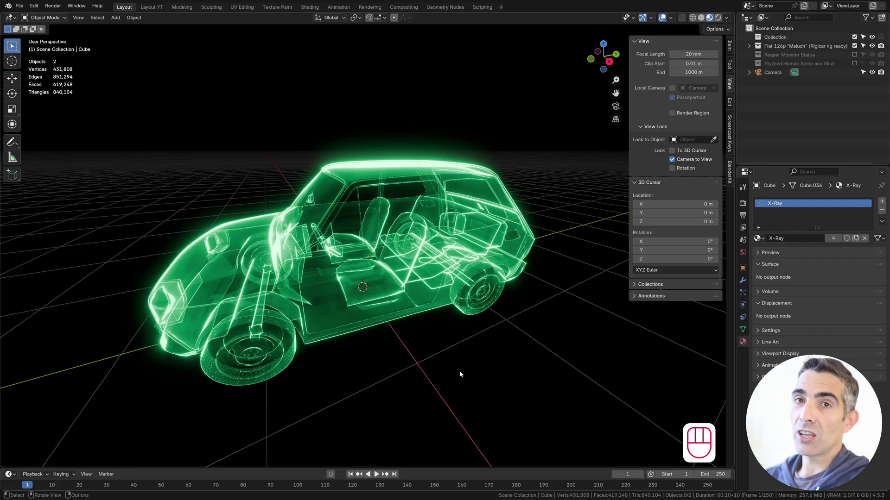
middle_drag(483, 366, 461, 361)
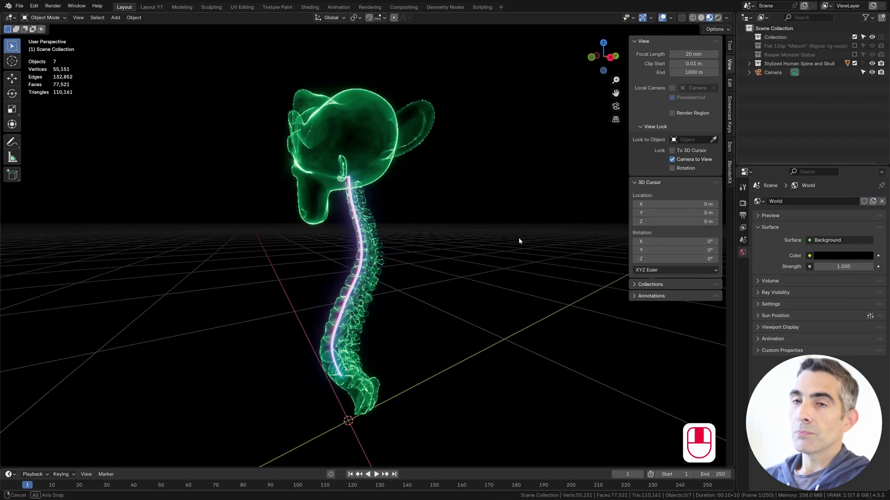
middle_drag(520, 241, 401, 268)
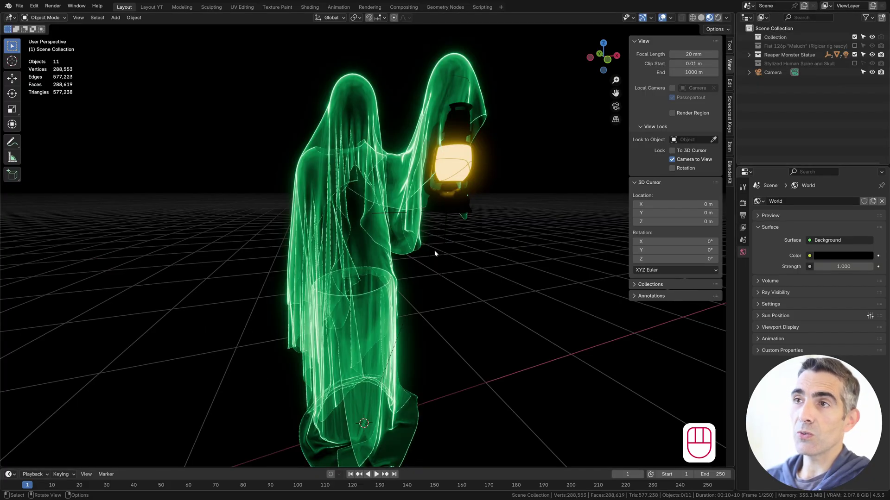
middle_drag(434, 254, 483, 264)
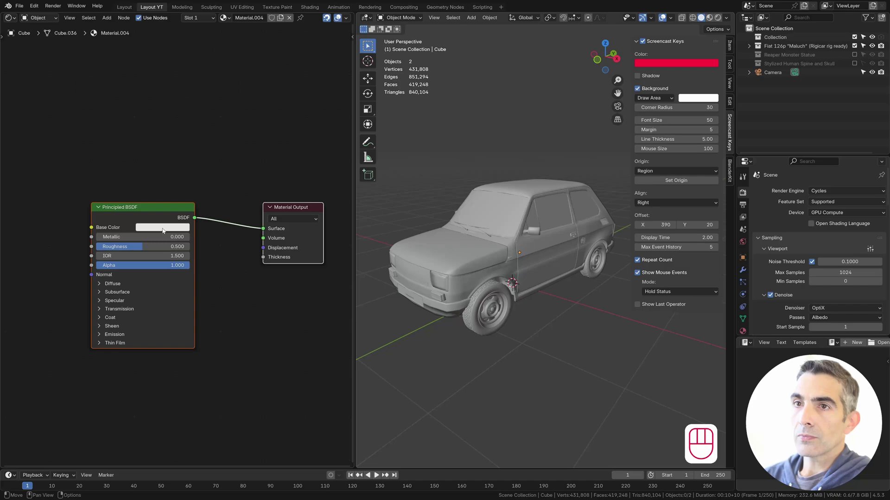
Give the car's Principled BSDF a bright green base color and zero roughness, and show the viewport in Material Preview
click(162, 227)
drag(159, 121, 158, 101)
drag(148, 246, 96, 249)
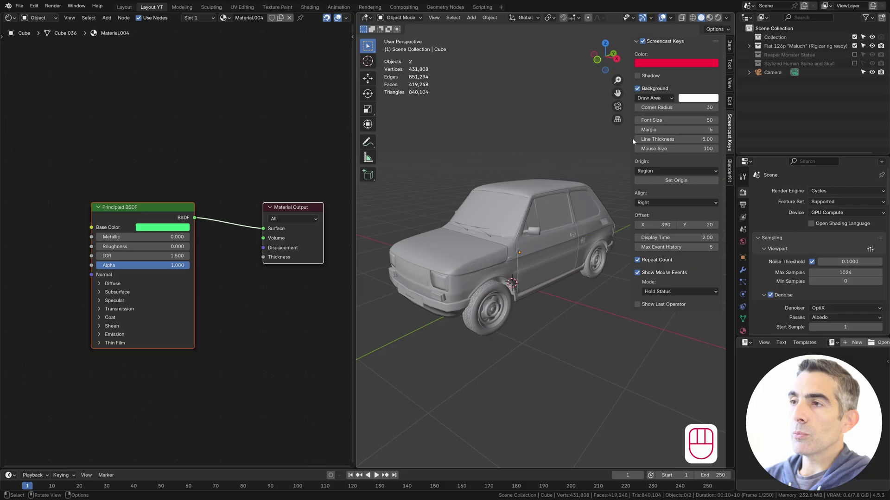
click(709, 17)
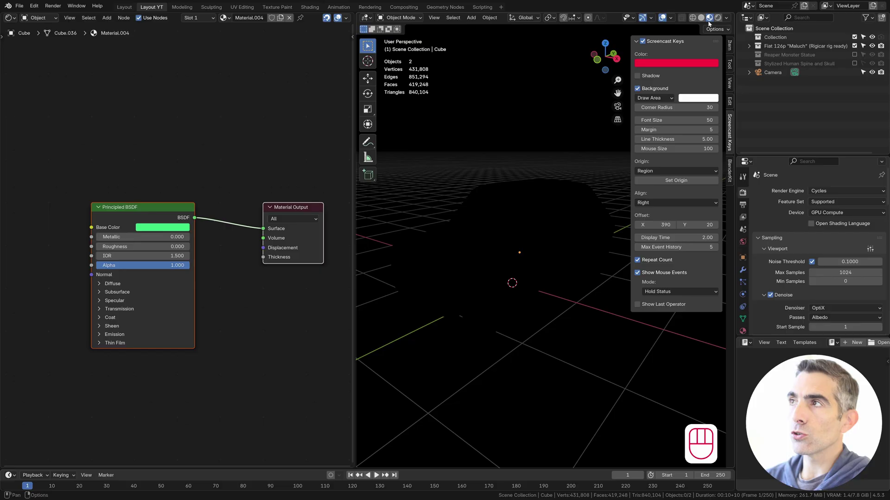
Brighten the world background color to grey, and return it to black
click(743, 241)
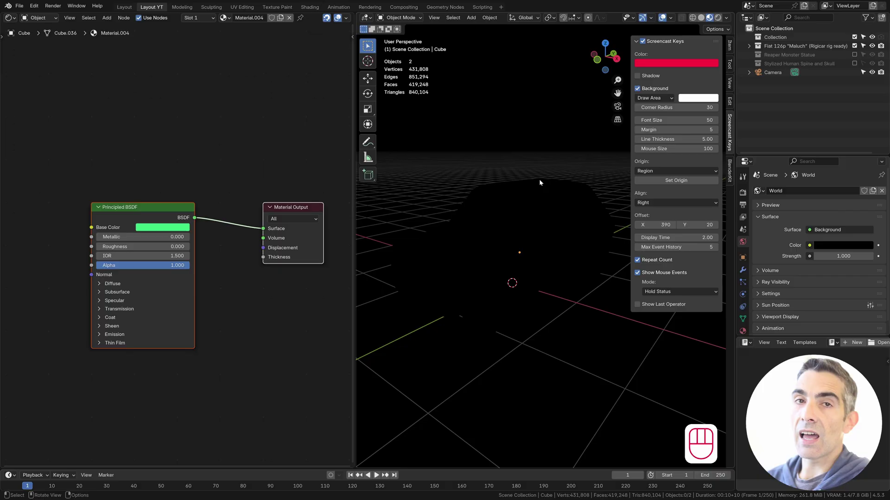
click(809, 245)
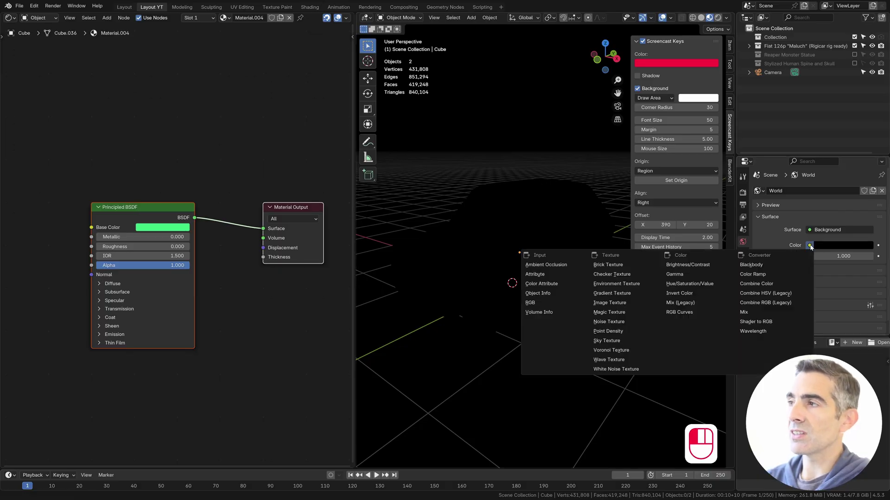
click(823, 247)
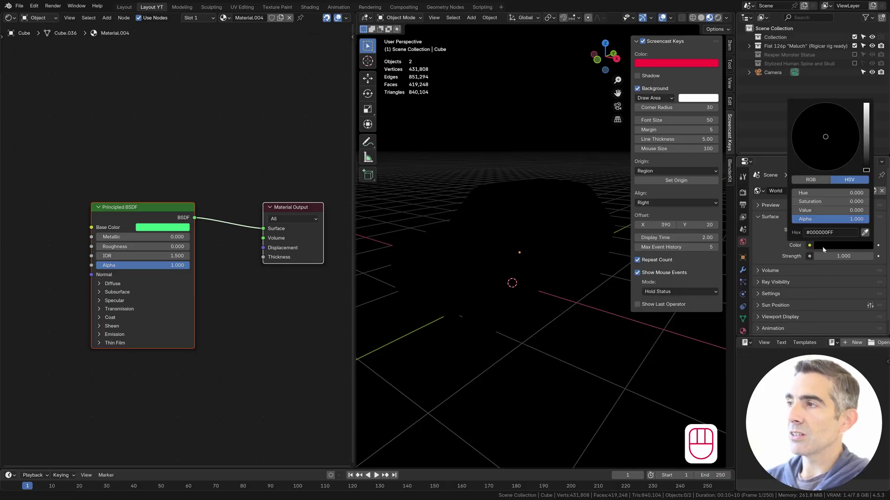
click(866, 158)
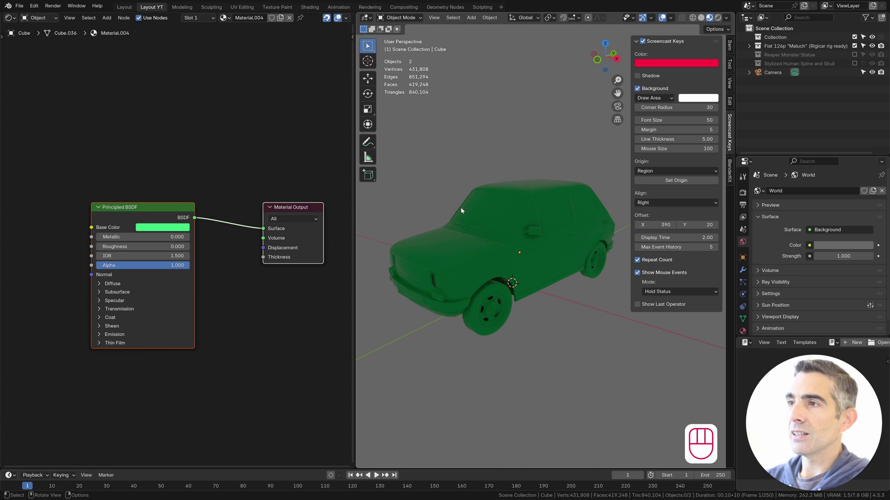
click(844, 245)
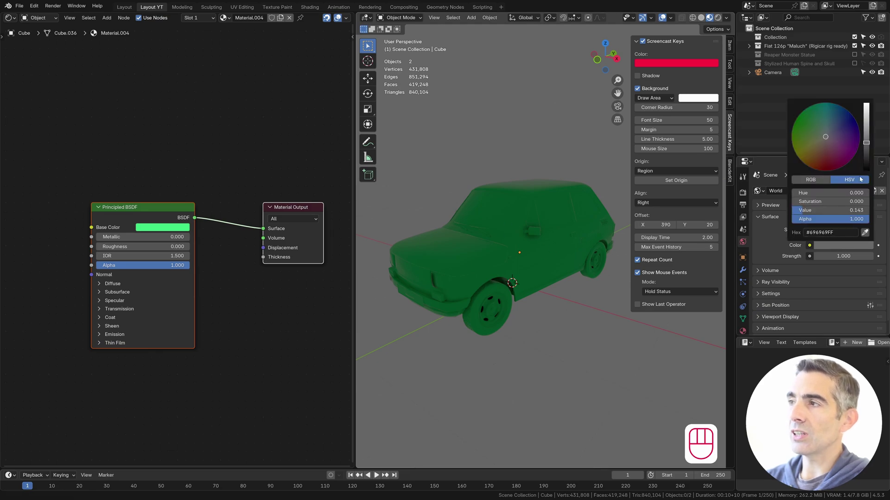
drag(865, 148, 866, 172)
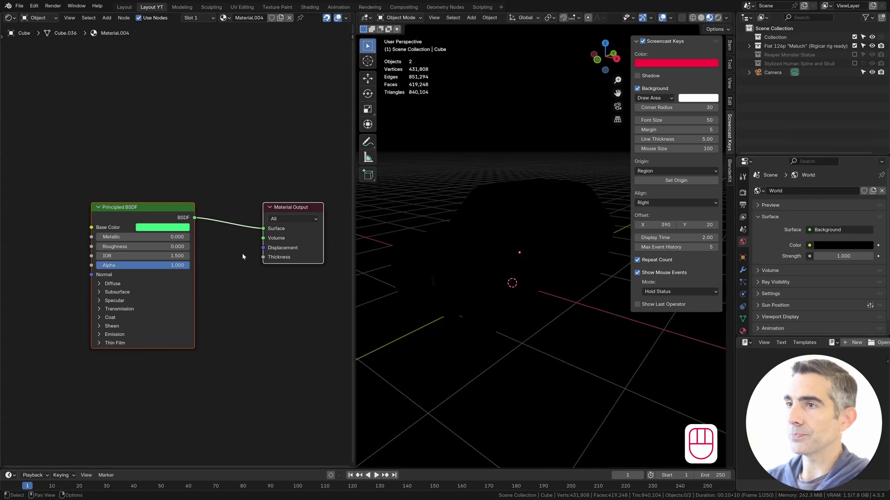
Set the emission strength of the Principled BSDF to 5
middle_drag(242, 253, 262, 208)
click(119, 289)
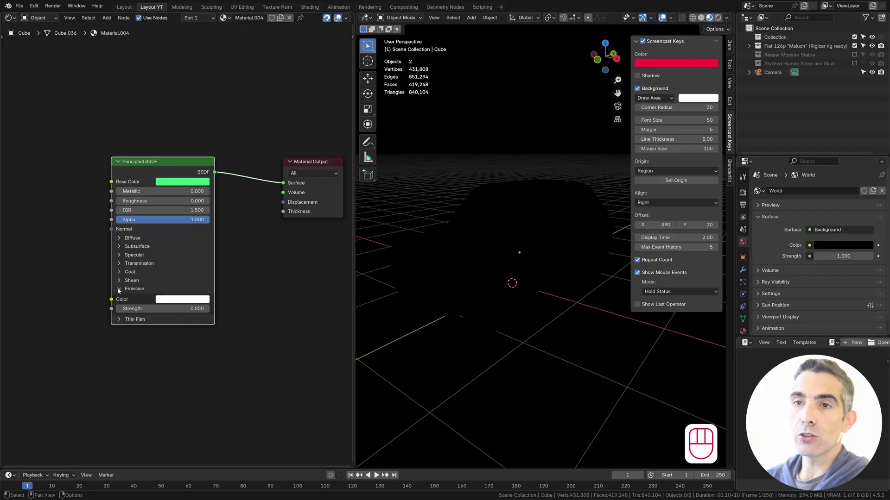
click(166, 310)
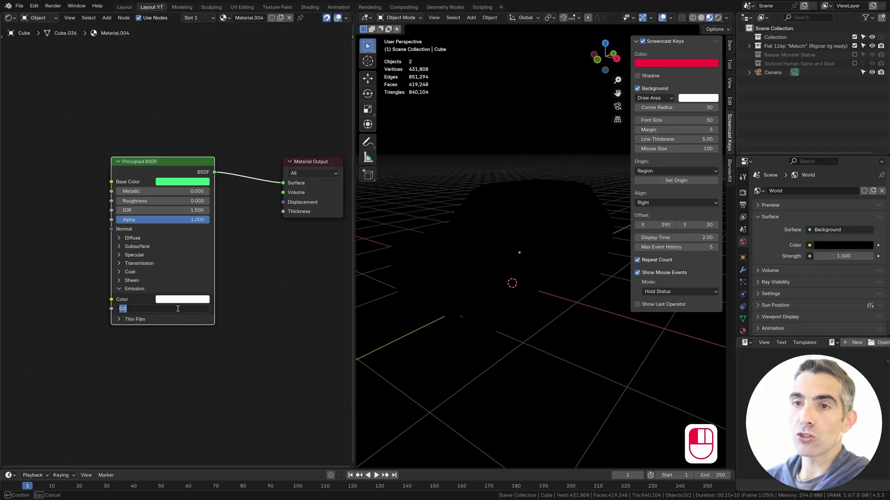
text(5)
key(Return)
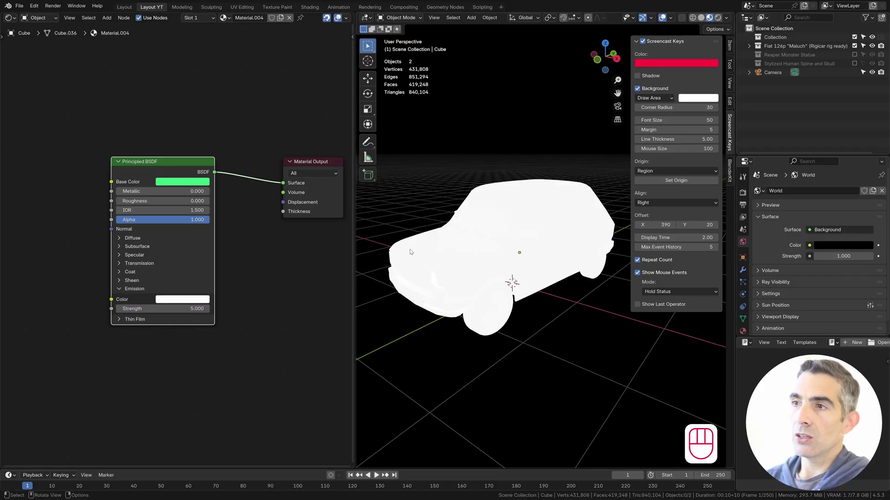
Add an RGB node feeding the Base Color input of the Principled BSDF
middle_drag(182, 279, 212, 275)
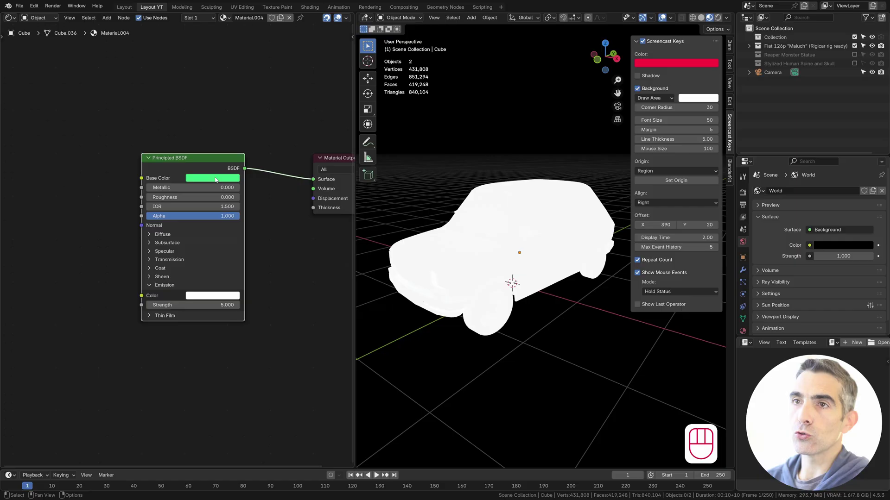
middle_drag(215, 180, 261, 174)
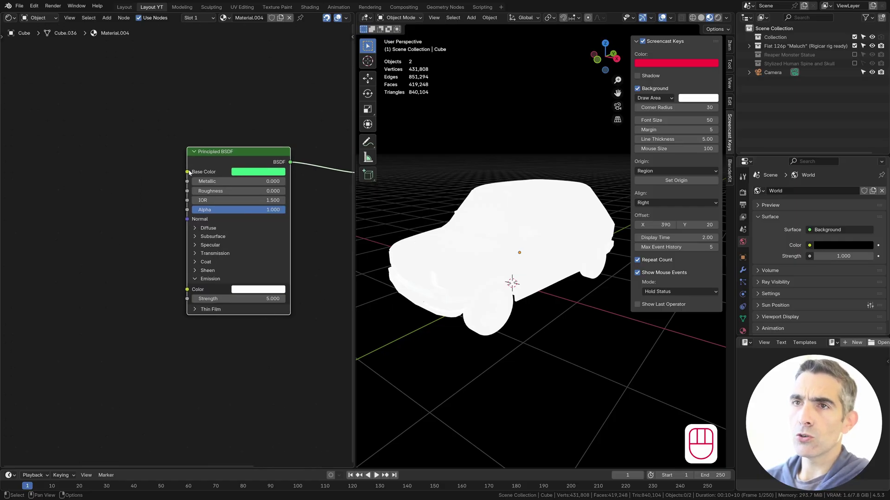
drag(187, 173, 93, 226)
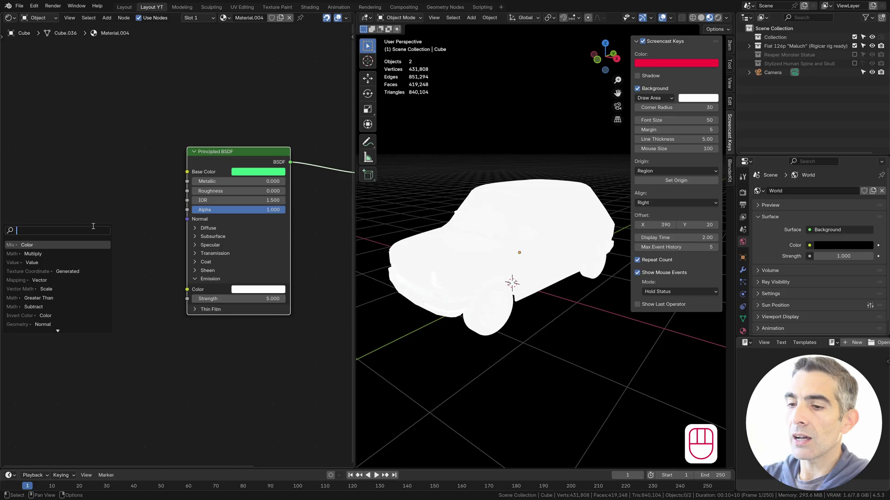
text(rgb)
key(Return)
click(128, 234)
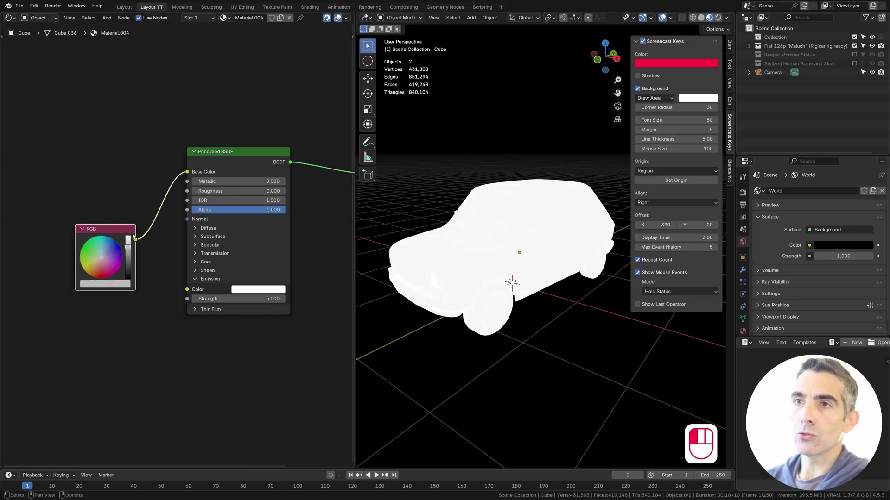
Copy the shader's green base color into the RGB node and link that node to both Base Color and Emission Color
drag(186, 172, 173, 172)
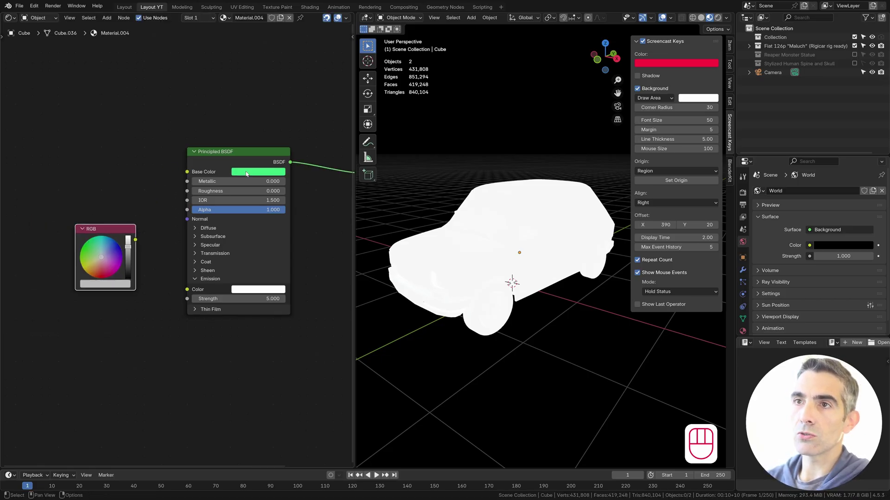
drag(246, 172, 95, 283)
drag(136, 240, 187, 172)
drag(135, 239, 187, 294)
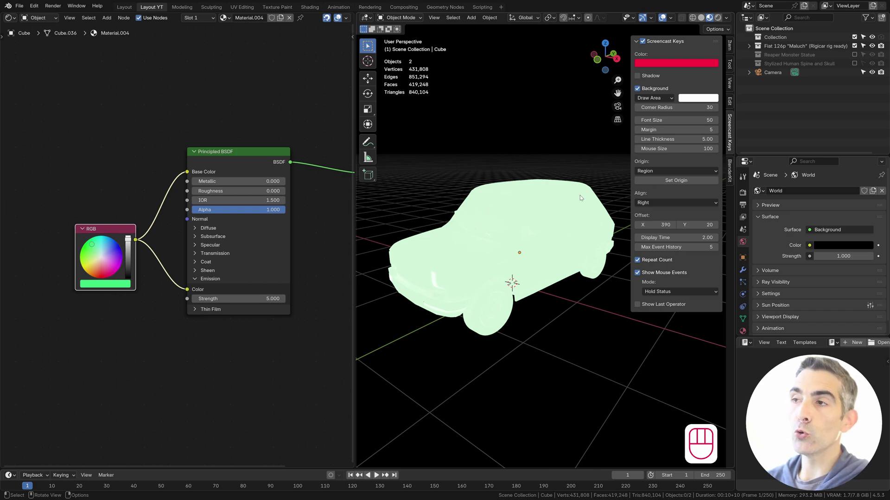
Visit the compositing workspace, and switch the viewport compositor display to Camera and back to Always
click(403, 7)
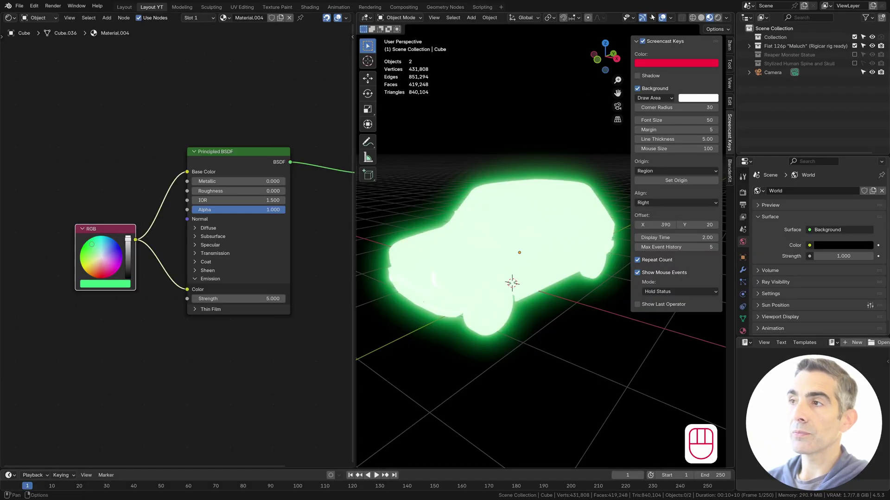
click(726, 19)
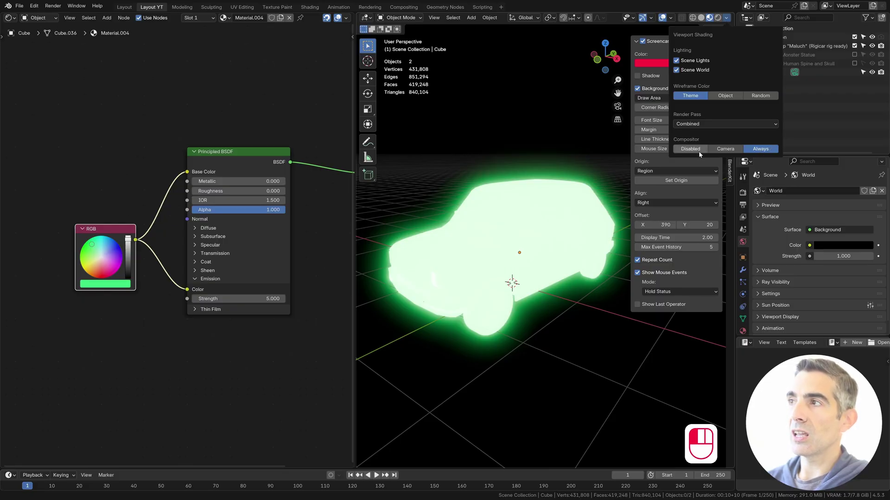
click(724, 149)
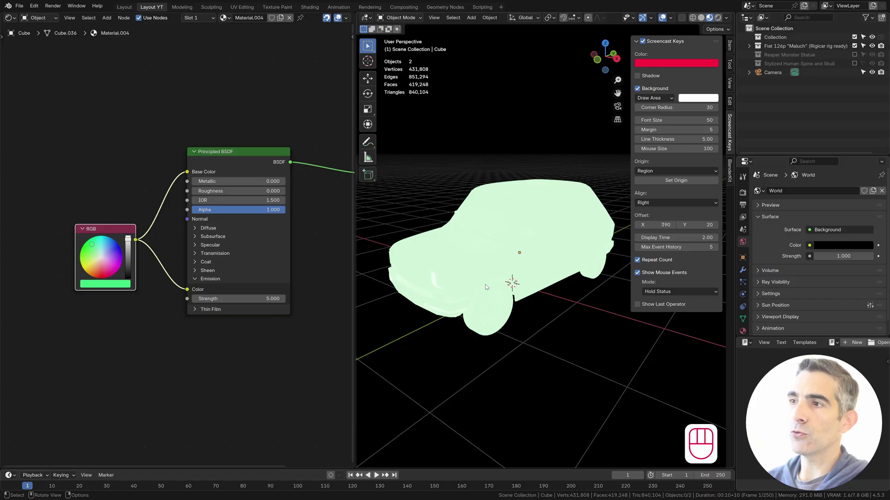
click(726, 17)
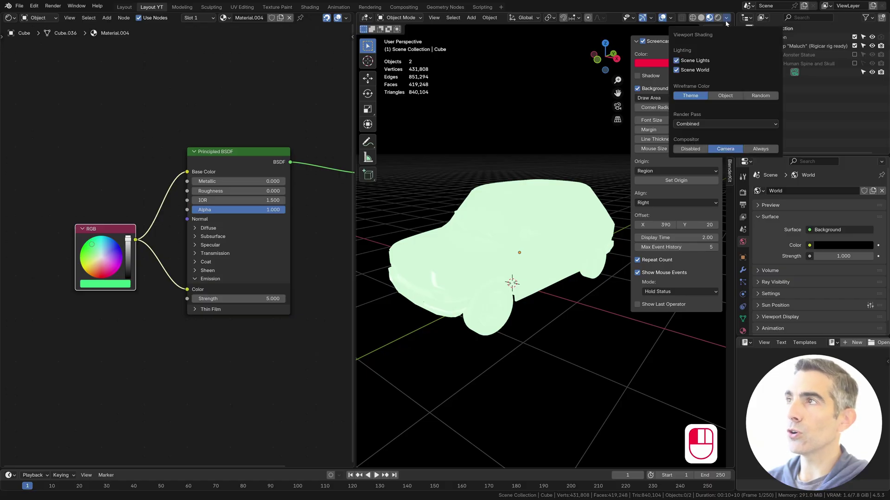
click(760, 148)
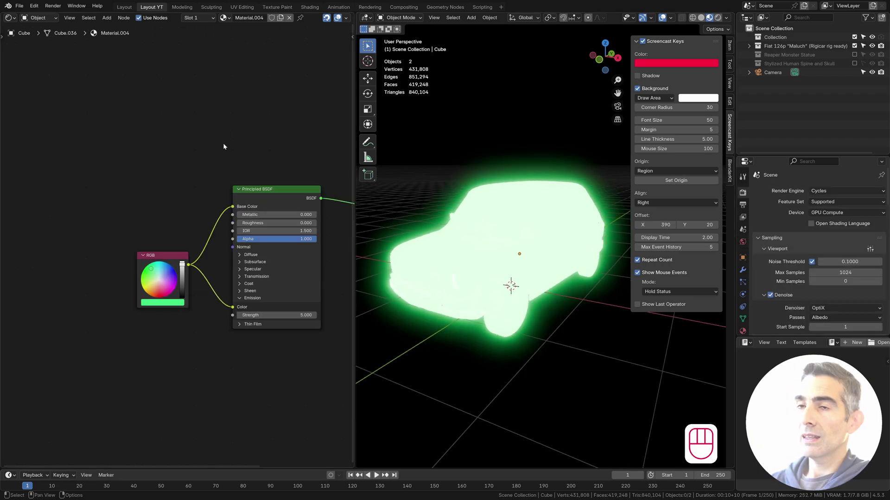
Add a Layer Weight node and feed its Fresnel output into the Alpha of the Principled BSDF
middle_drag(245, 142, 248, 115)
drag(236, 211, 179, 147)
text(layer)
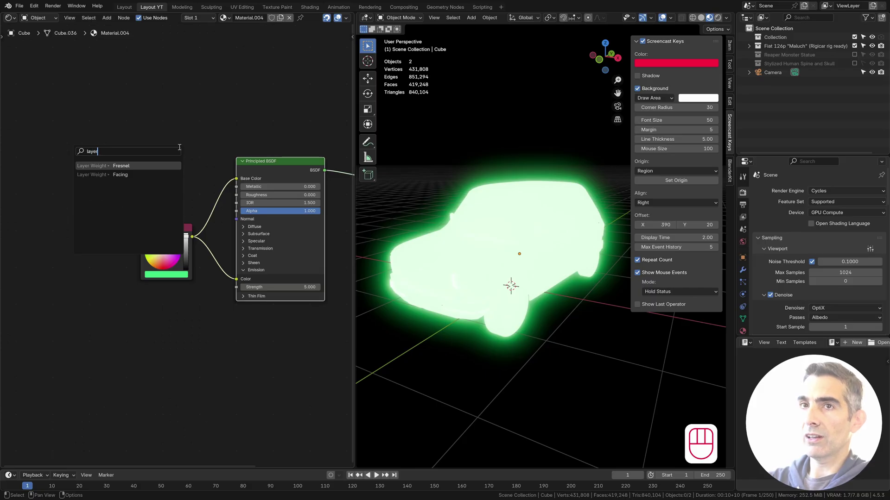
key(Return)
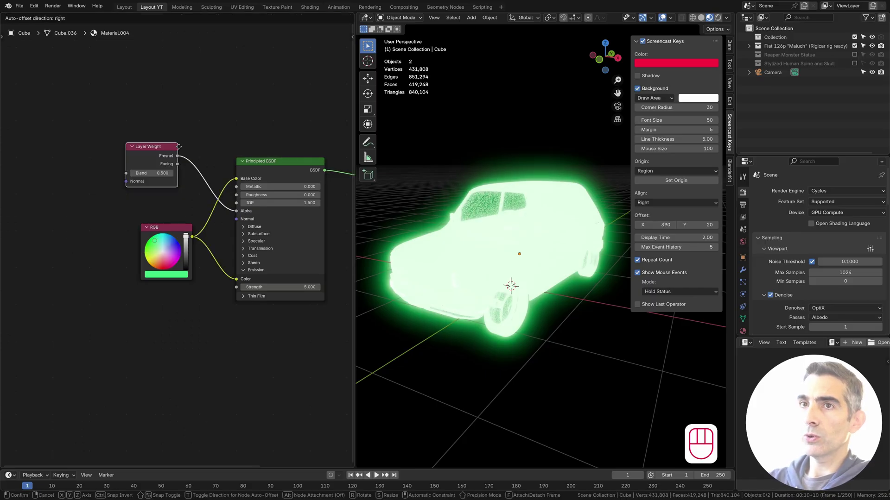
click(179, 147)
Set the Layer Weight node's Blend to 0.005
click(158, 172)
click(158, 172)
text(00)
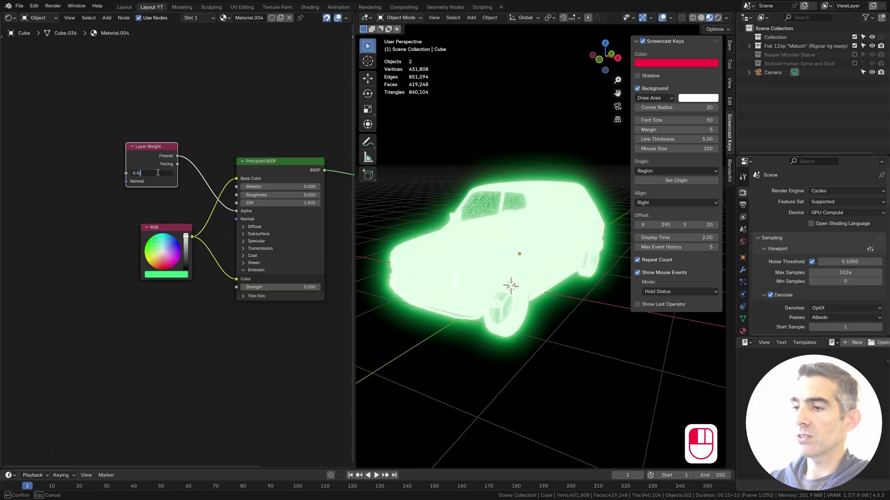
key(Return)
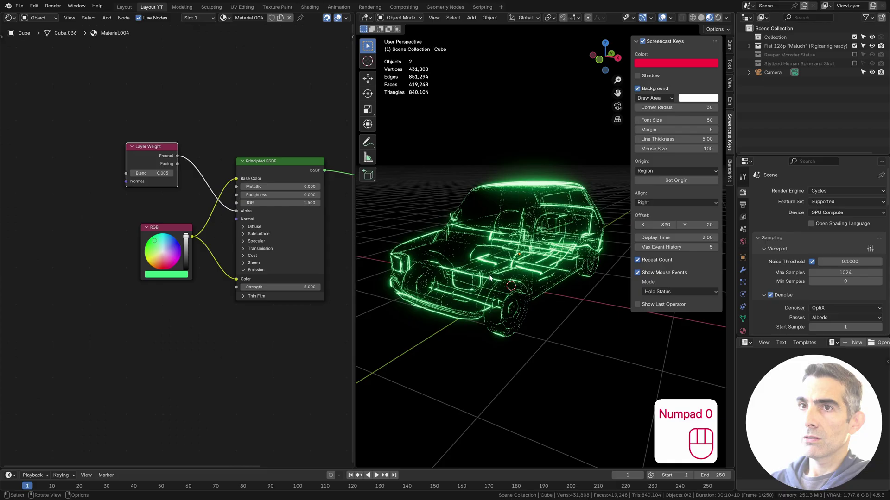
Set the Principled BSDF's Emission Strength to 25
scroll(531, 268, up, 4)
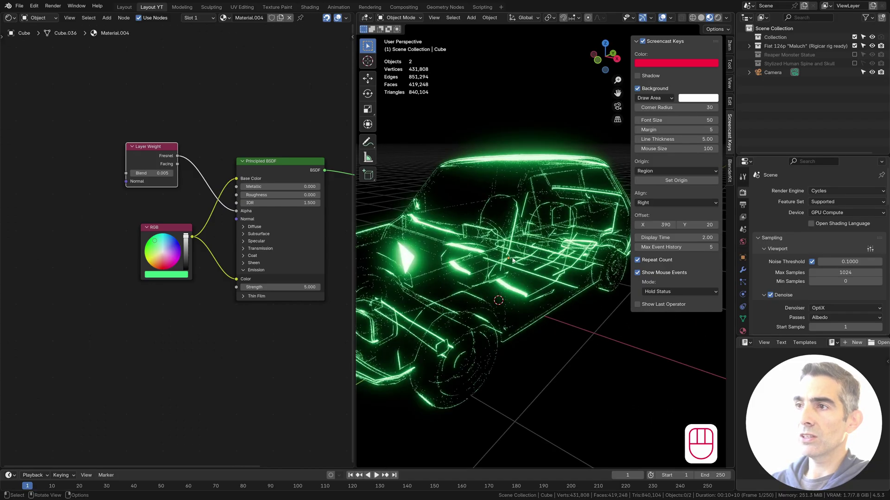
scroll(514, 270, down, 4)
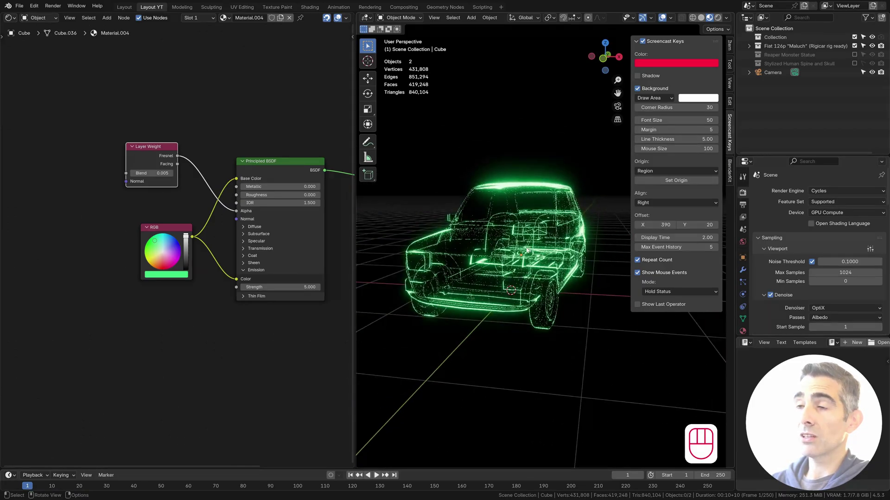
middle_drag(477, 240, 542, 309)
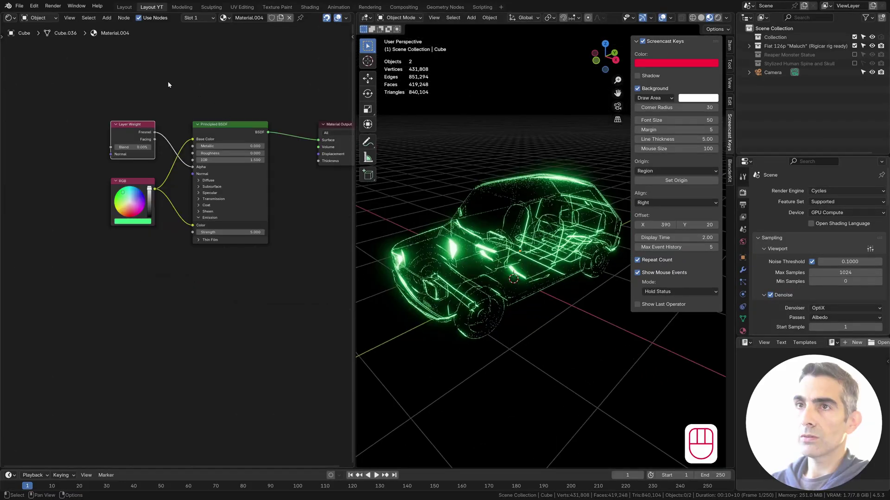
middle_drag(478, 194, 503, 182)
middle_drag(411, 277, 398, 271)
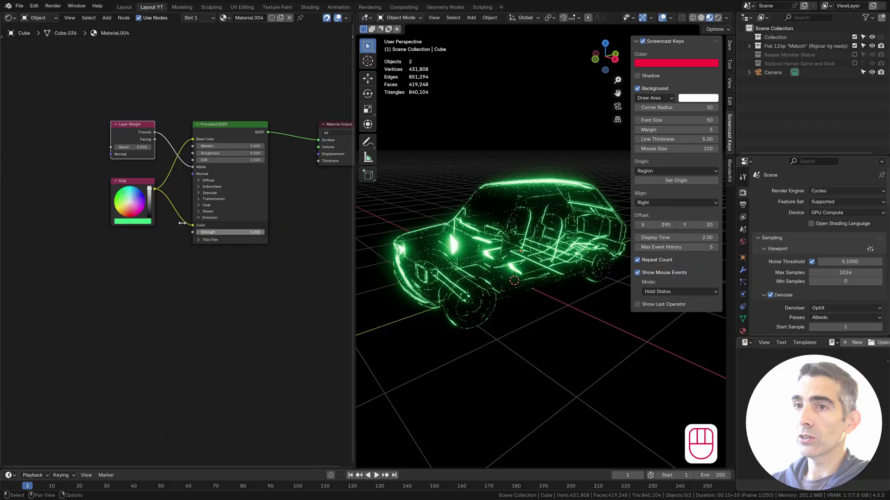
click(217, 232)
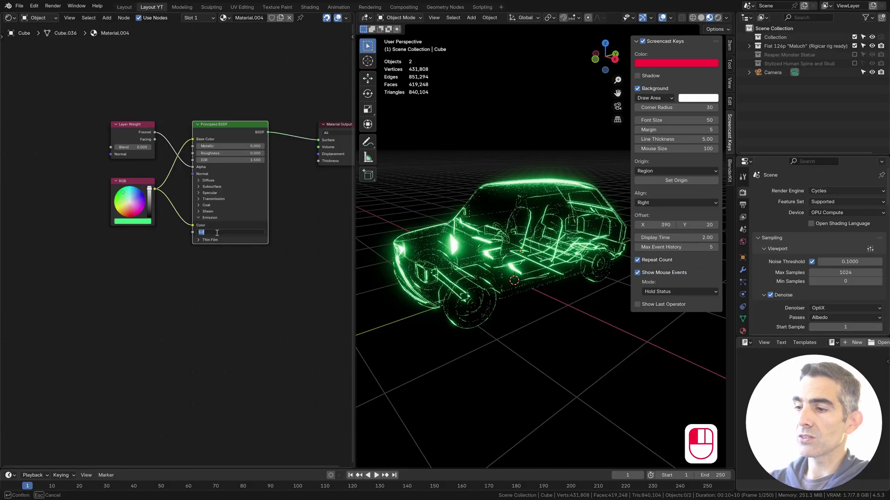
text(25)
key(Return)
Duplicate the Layer Weight, RGB and Principled BSDF nodes below the originals and link the copied shader to the Material Output's Surface
middle_drag(440, 241, 482, 227)
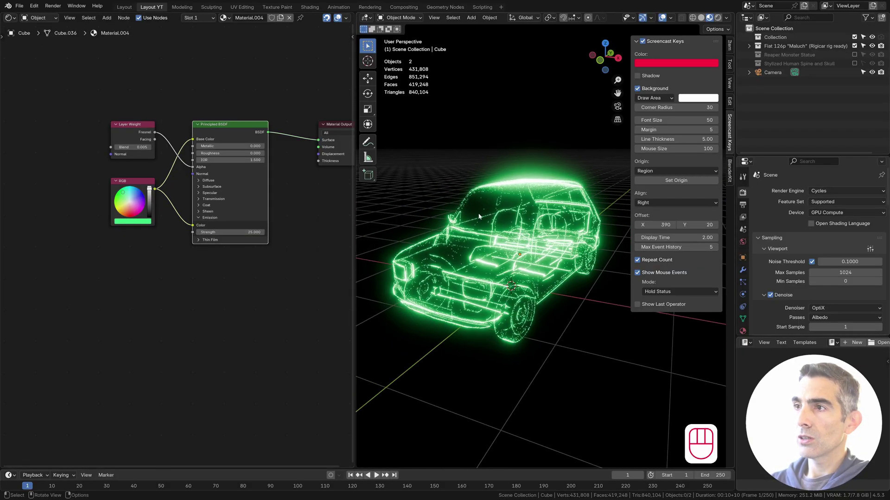
scroll(506, 221, up, 3)
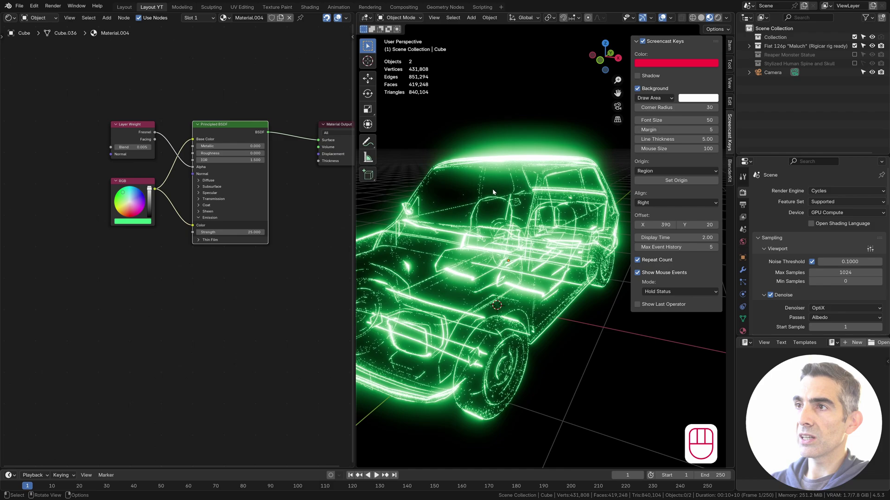
mouse_move(494, 193)
middle_down()
mouse_move(530, 181)
mouse_move(536, 200)
mouse_move(501, 210)
mouse_move(493, 182)
middle_up()
scroll(501, 208, down, 1)
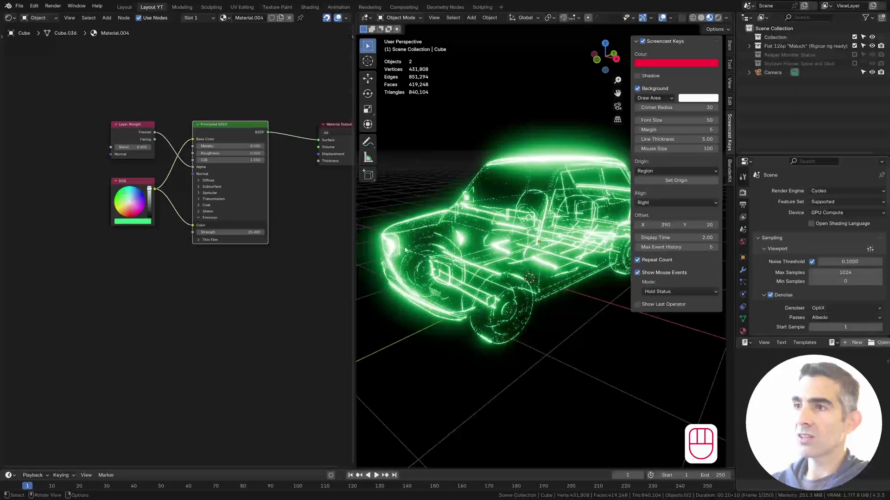
middle_drag(463, 263, 521, 196)
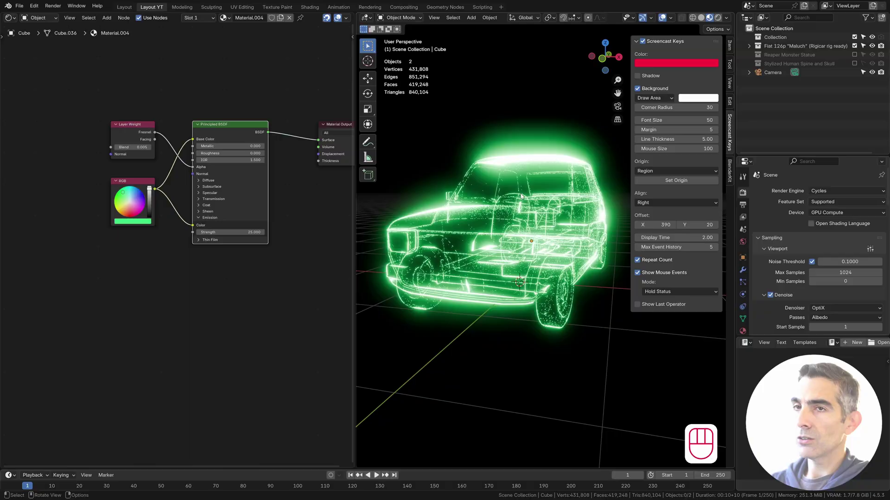
scroll(103, 80, down, 2)
key(shift+d)
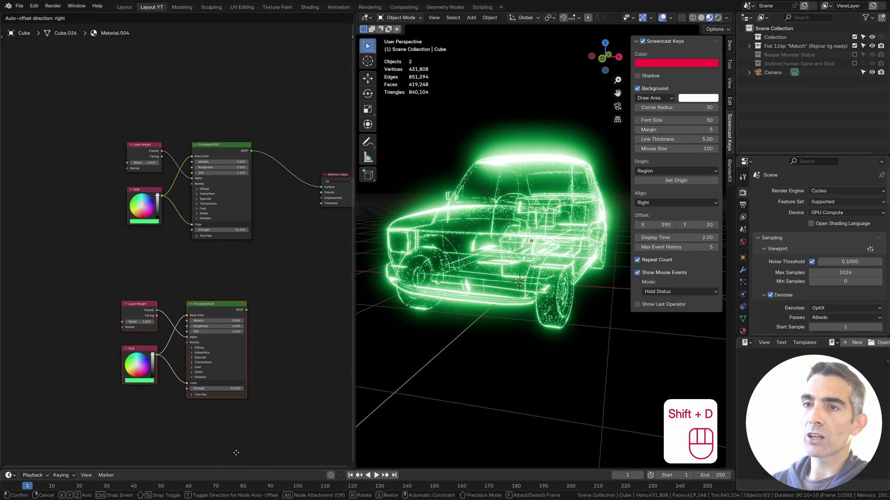
click(299, 364)
drag(246, 311, 321, 184)
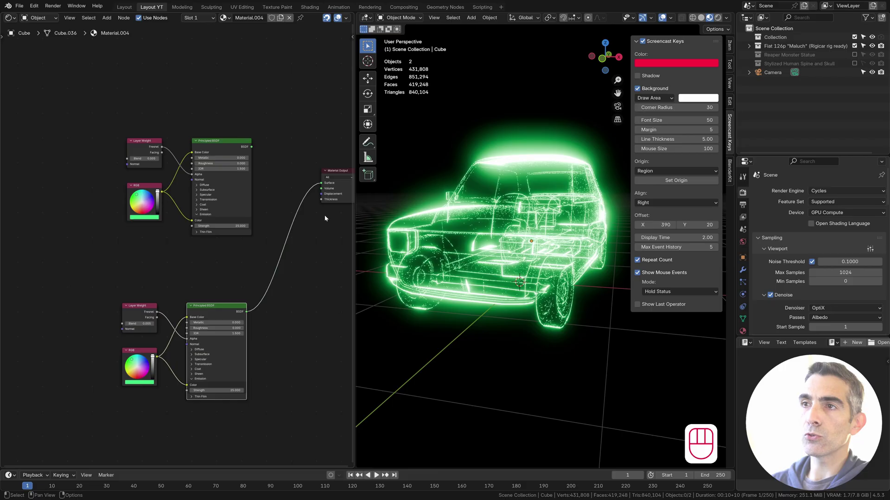
Feed the duplicated Layer Weight's Facing output into the copied shader's Alpha and set that shader's Emission Strength to 1
middle_drag(325, 218, 339, 188)
middle_drag(286, 268, 305, 244)
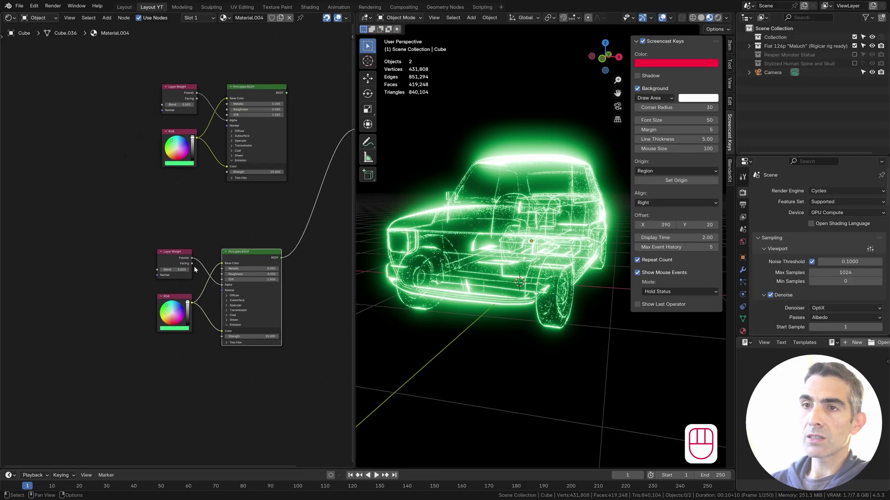
drag(192, 263, 223, 287)
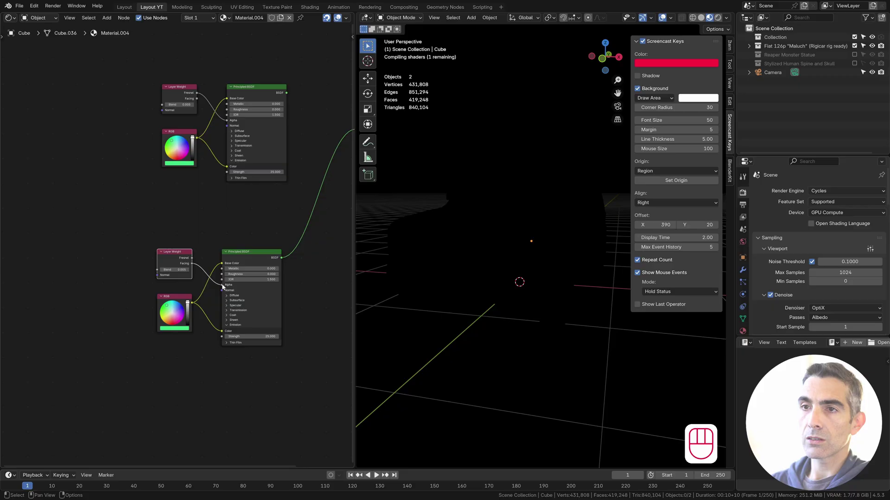
click(254, 337)
text(1)
key(Return)
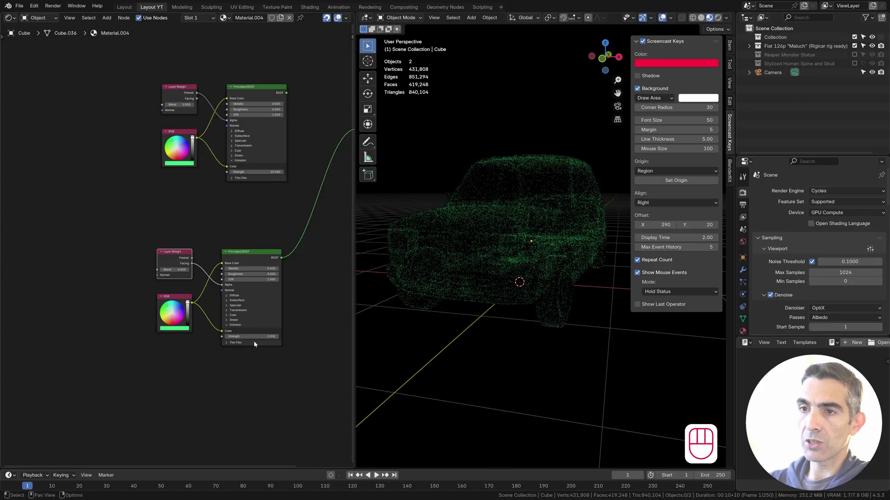
Switch the render engine to EEVEE and set the material's Render Method to Blended
middle_drag(494, 200, 456, 236)
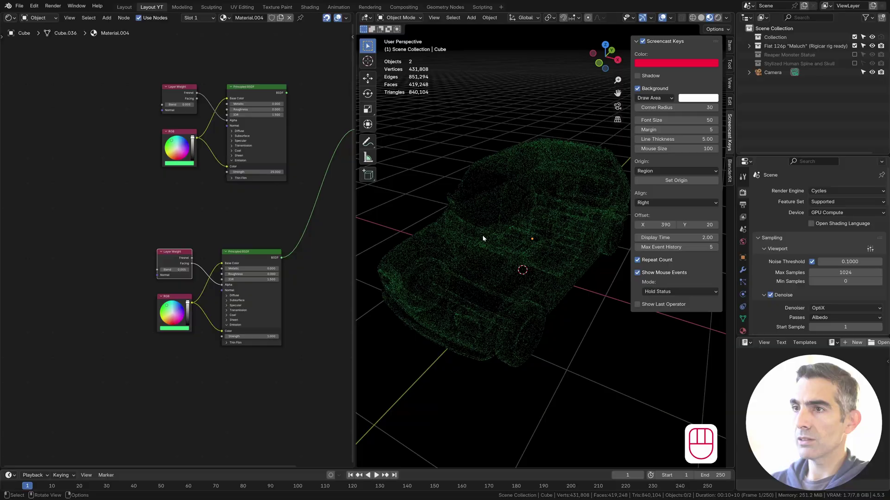
middle_drag(408, 286, 413, 271)
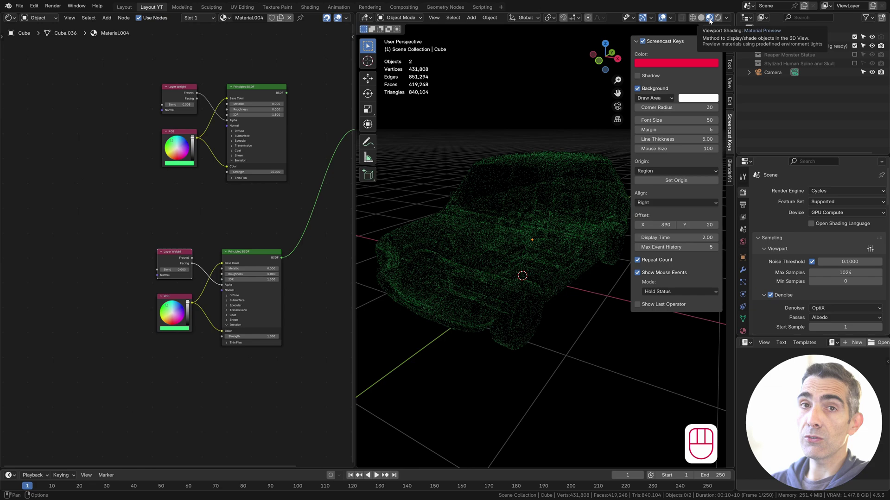
click(830, 191)
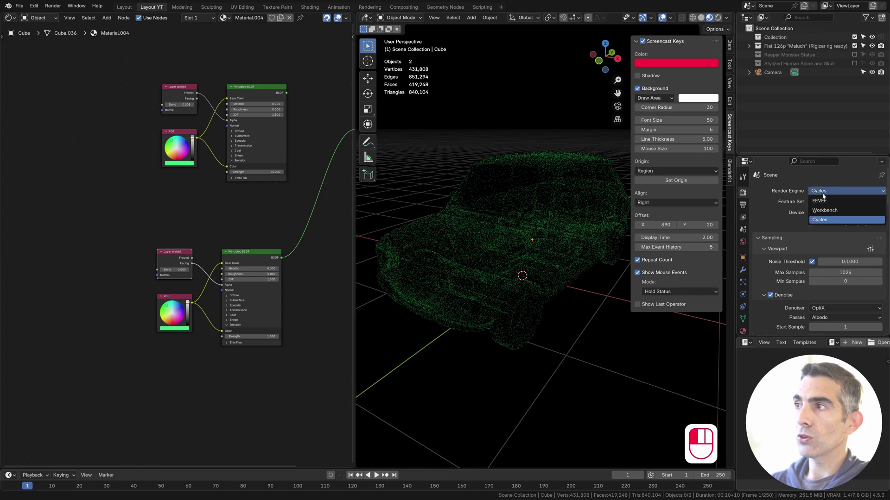
click(825, 201)
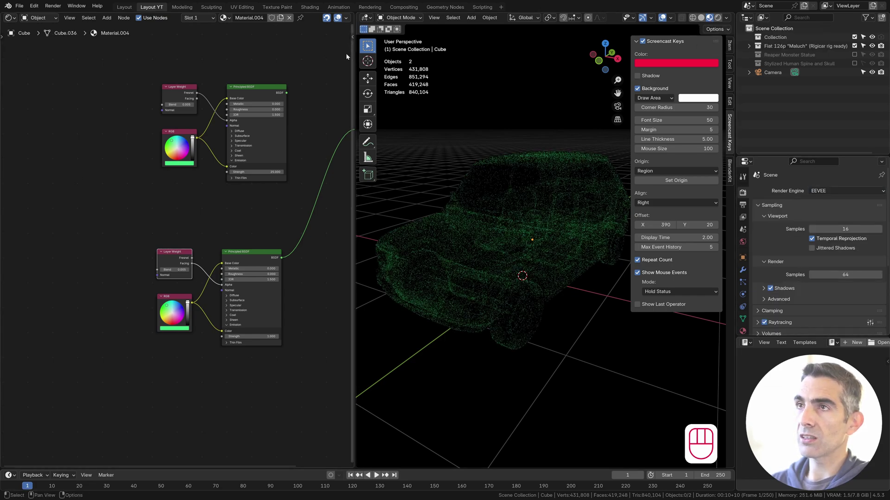
drag(353, 36, 251, 39)
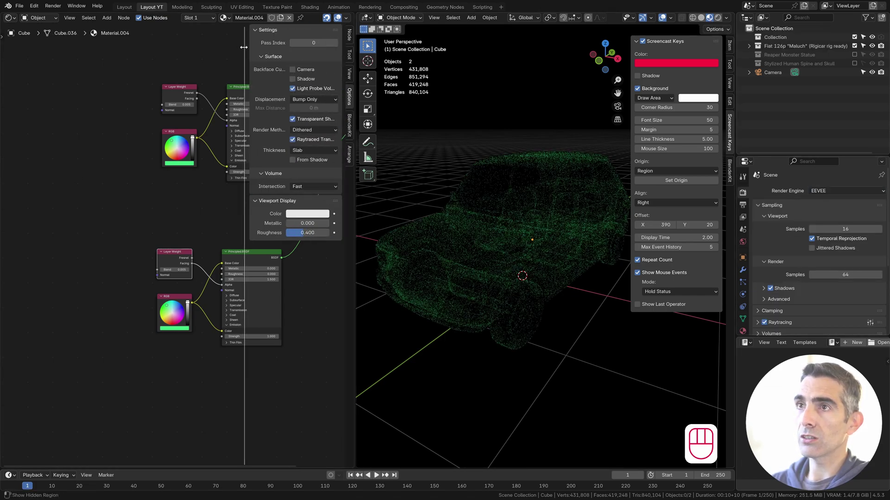
click(314, 130)
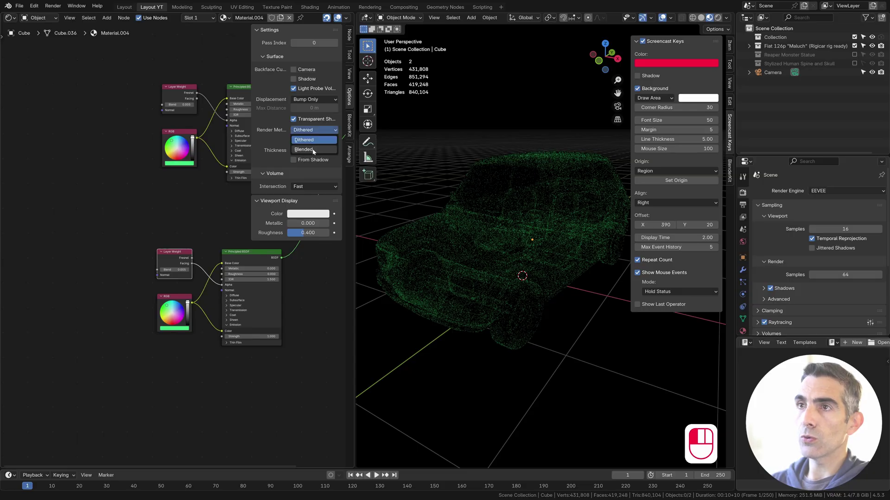
click(312, 149)
key(n)
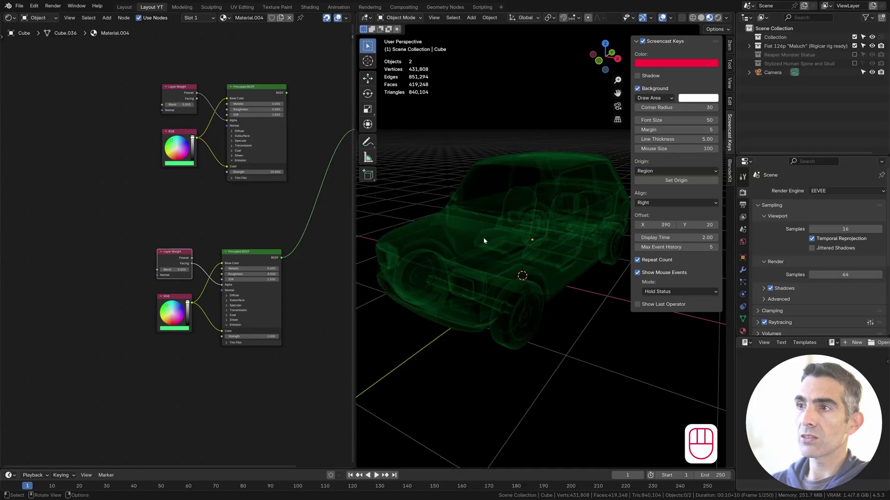
Restore Cycles as the render engine and check the car in Rendered viewport shading before returning to Material Preview
ctrl+drag(259, 336, 280, 364)
key(ctrl+z)
key(ctrl+z)
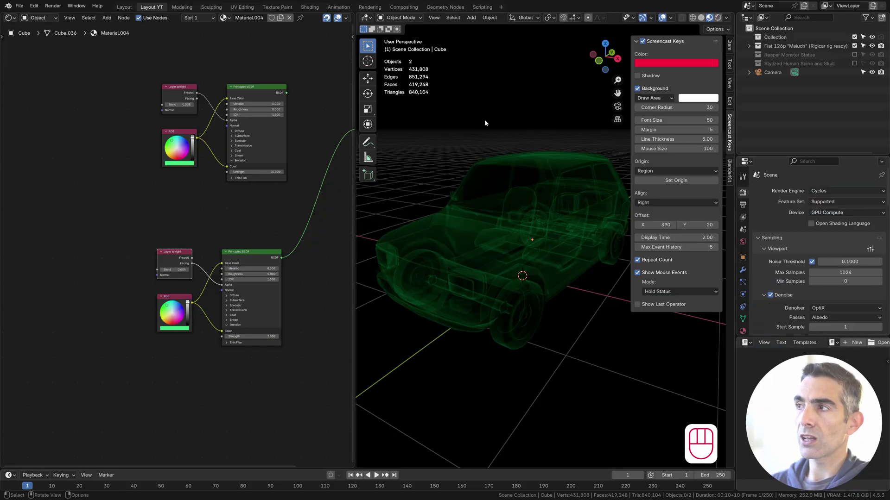
click(718, 17)
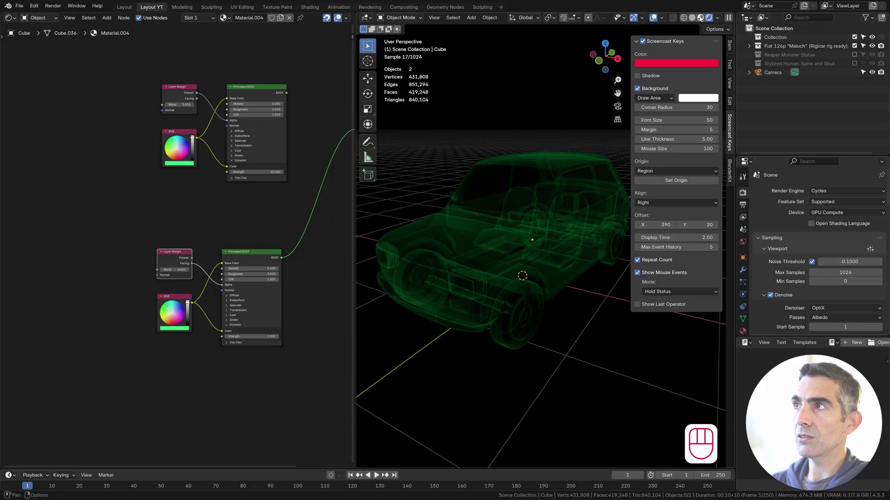
click(699, 18)
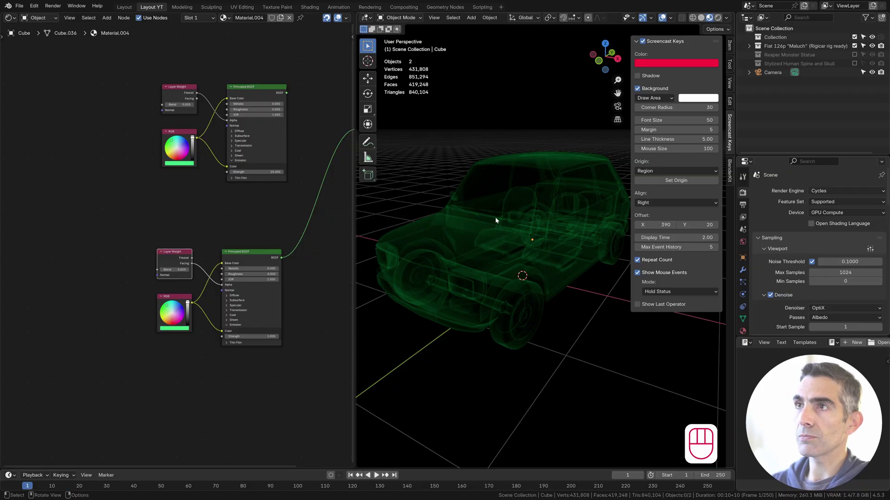
Set the Blend of the duplicated Layer Weight node to 0.5
scroll(171, 271, up, 1)
click(171, 271)
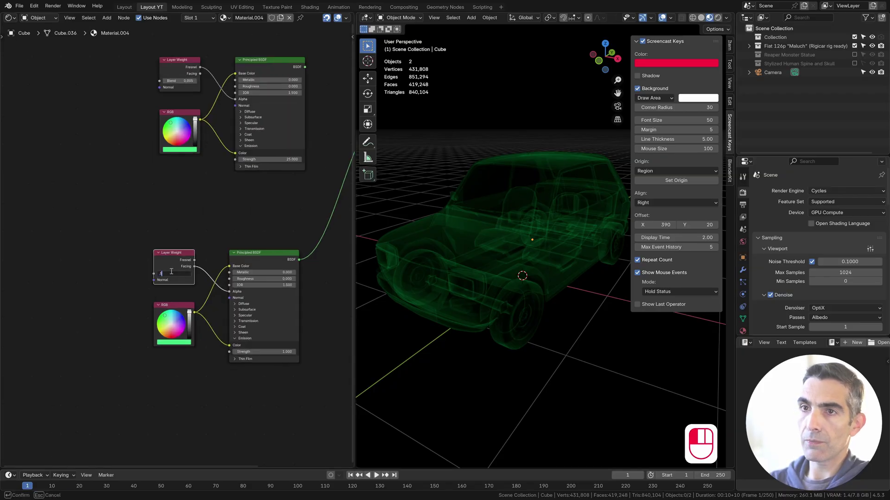
text(.5)
key(Return)
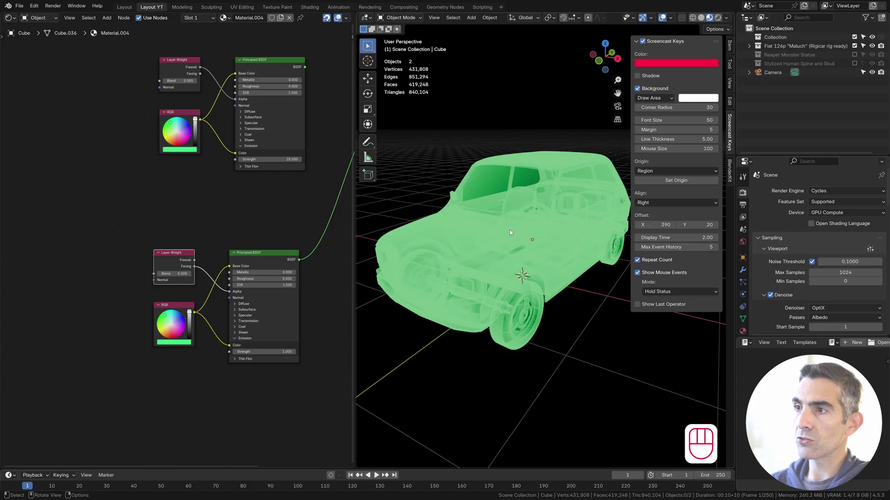
Add a Noise Texture node below the duplicated shader's nodes
middle_drag(510, 233, 510, 205)
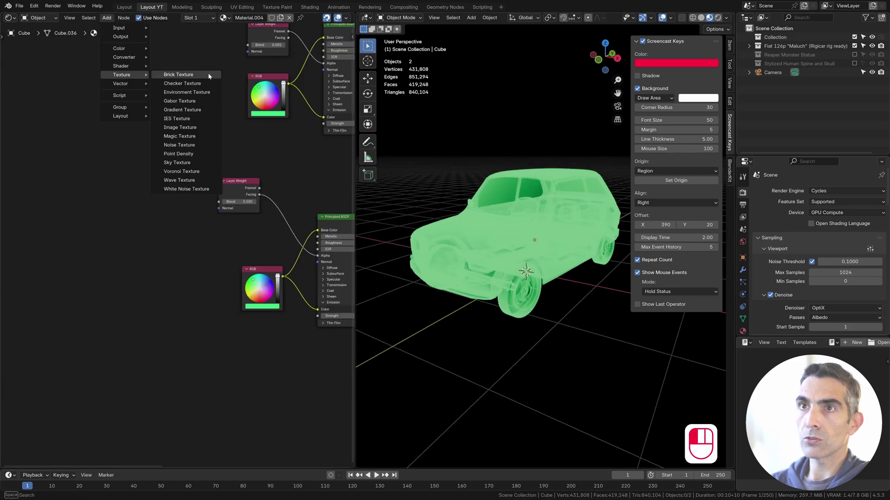
click(191, 145)
click(127, 351)
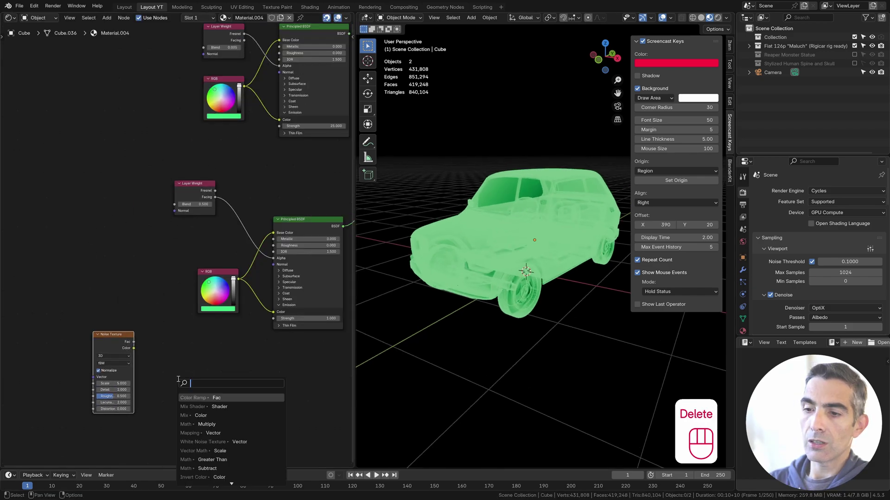
Link the Noise Texture's output into the Fac of a new Color Ramp node placed beside it
text(cik)
key(BackSpace)
key(BackSpace)
key(BackSpace)
key(BackSpace)
key(BackSpace)
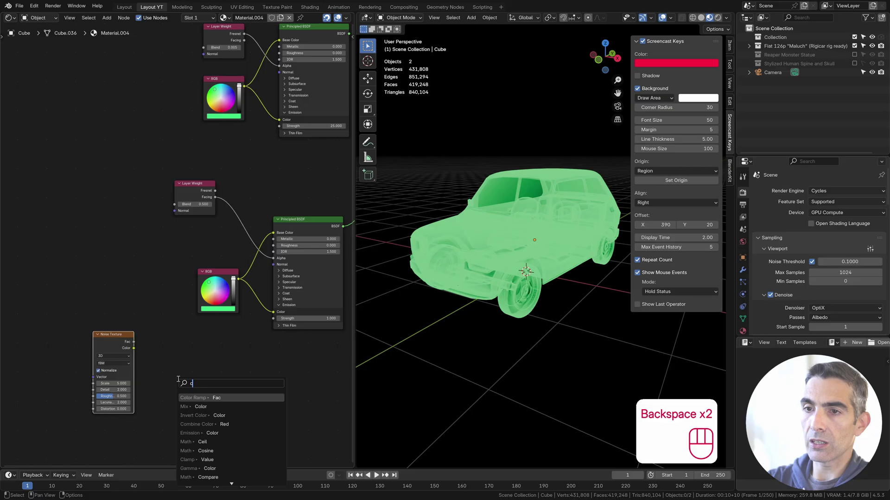
text(colo)
key(Down)
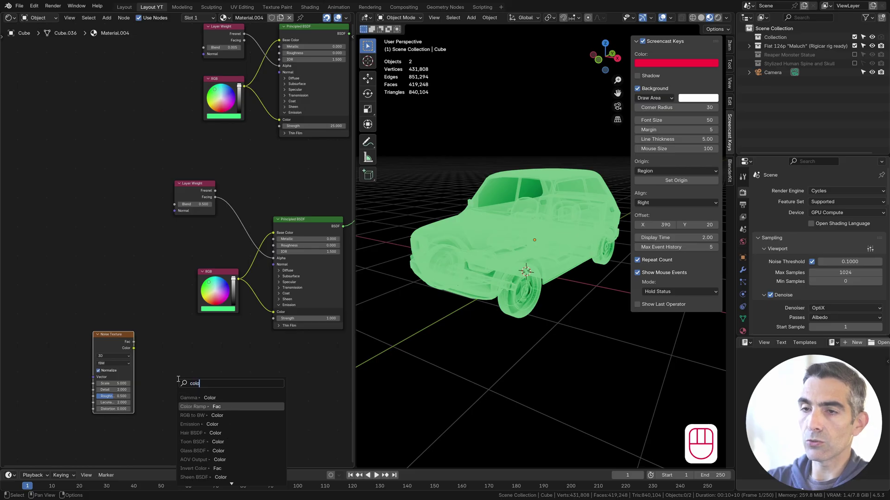
key(Return)
click(151, 339)
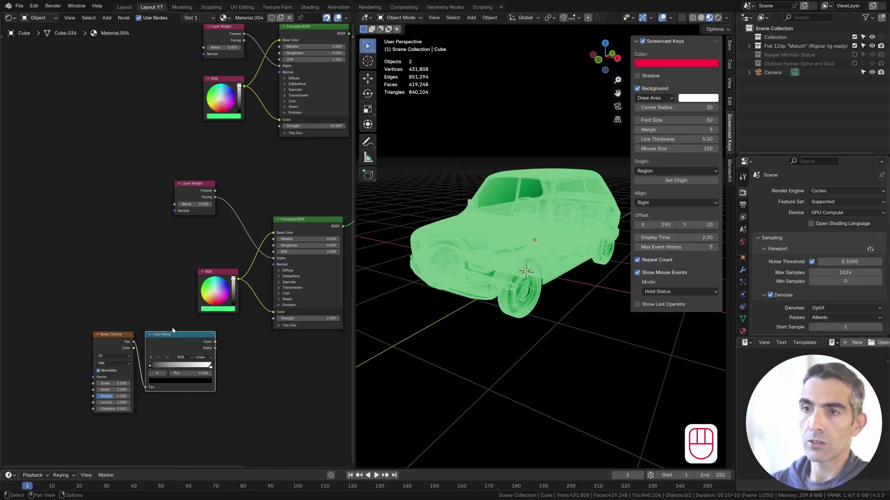
Move the Noise Texture and Color Ramp beside the copied RGB node and feed the ramp's Color into input A of a new Mix Multiply node
drag(90, 303, 182, 386)
drag(169, 339, 180, 240)
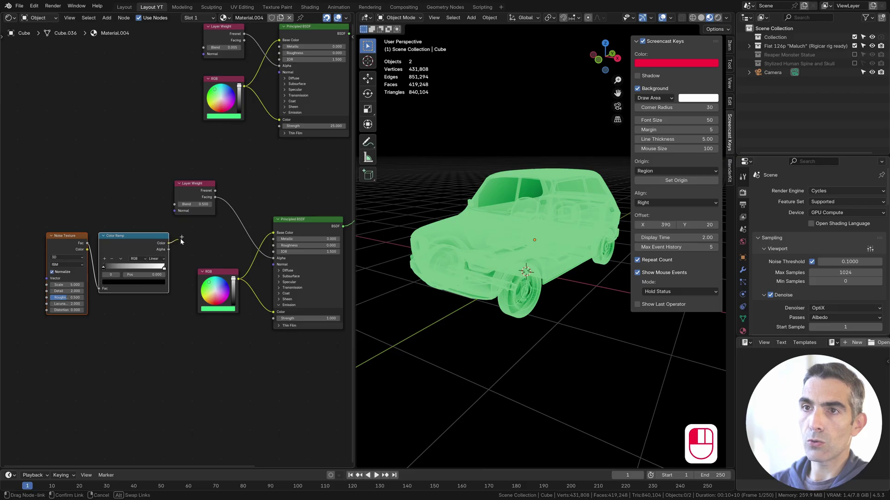
drag(225, 221, 223, 221)
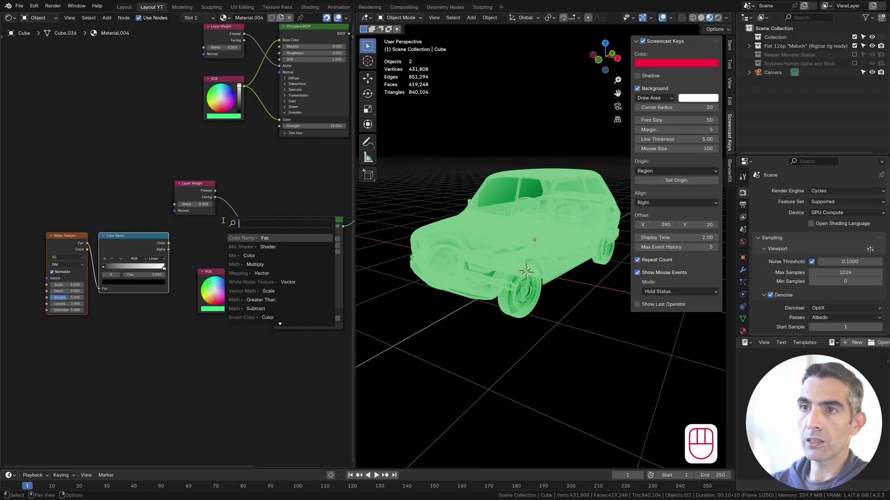
key(Down)
key(Down)
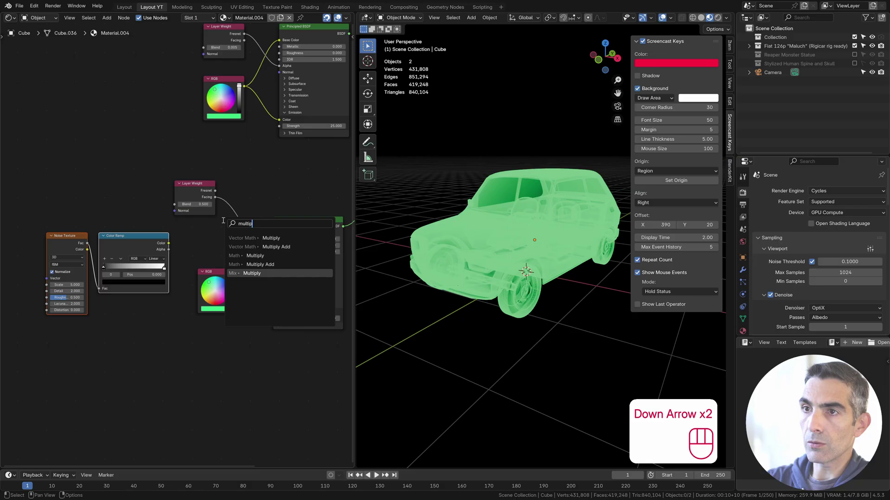
key(Return)
click(233, 193)
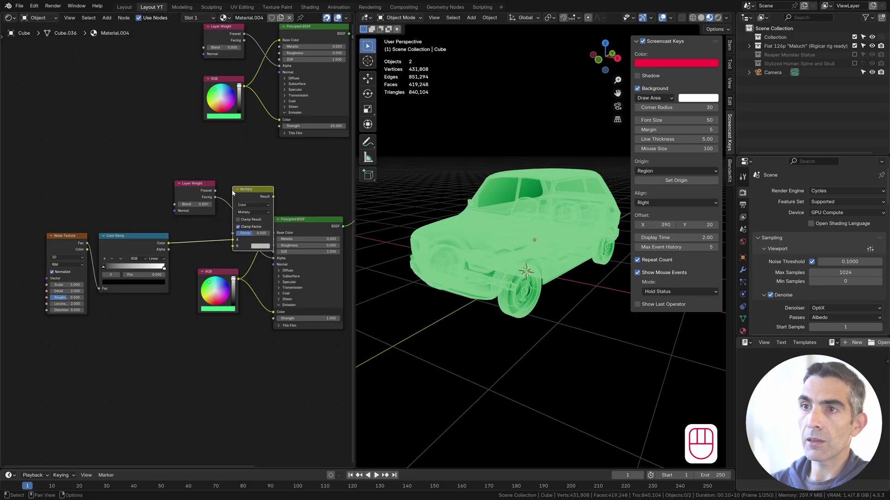
Feed the Layer Weight's Facing into Multiply input A and the Color Ramp's Color into B, and link the Result to the duplicated shader's Alpha
mouse_move(232, 239)
mouse_down()
mouse_move(225, 246)
mouse_move(232, 246)
mouse_up()
drag(215, 197, 221, 214)
drag(233, 240, 232, 240)
drag(249, 208, 266, 220)
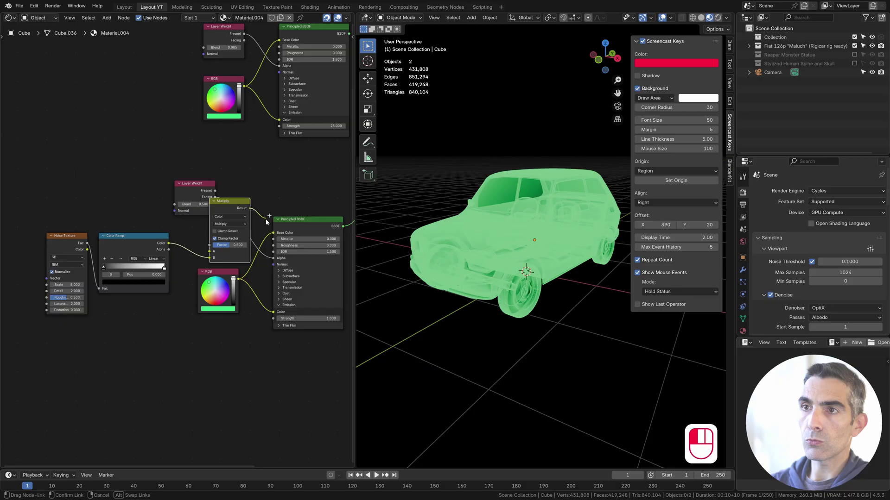
drag(274, 261, 273, 260)
Space out the Layer Weight and Multiply nodes and set the Multiply Factor to 1.000
drag(197, 186, 173, 174)
drag(231, 201, 230, 194)
drag(230, 239, 250, 239)
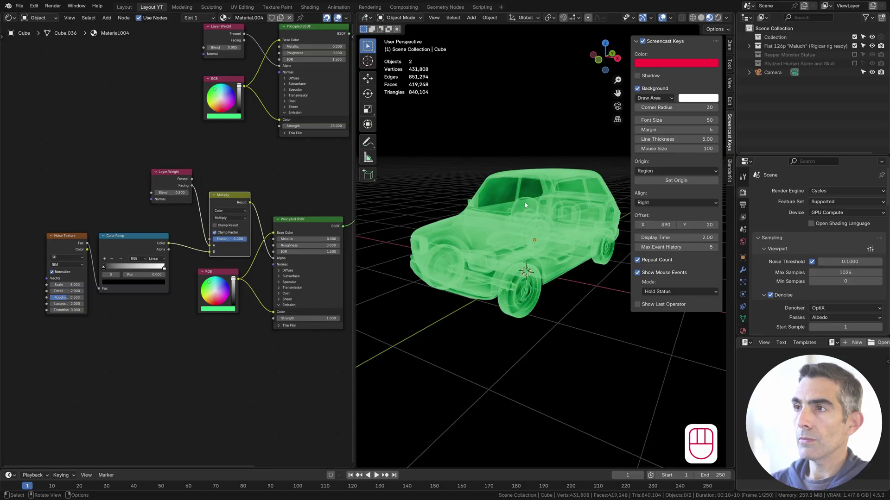
scroll(474, 171, up, 6)
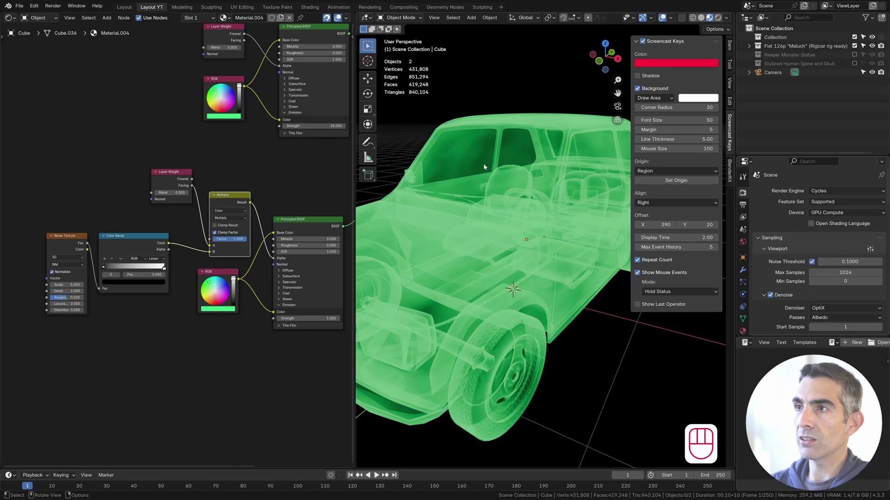
scroll(485, 166, down, 3)
Tune the Noise Texture with a Roughness of 0.424 and move the Color Ramp's black stop inward for stronger contrast
drag(137, 348, 125, 322)
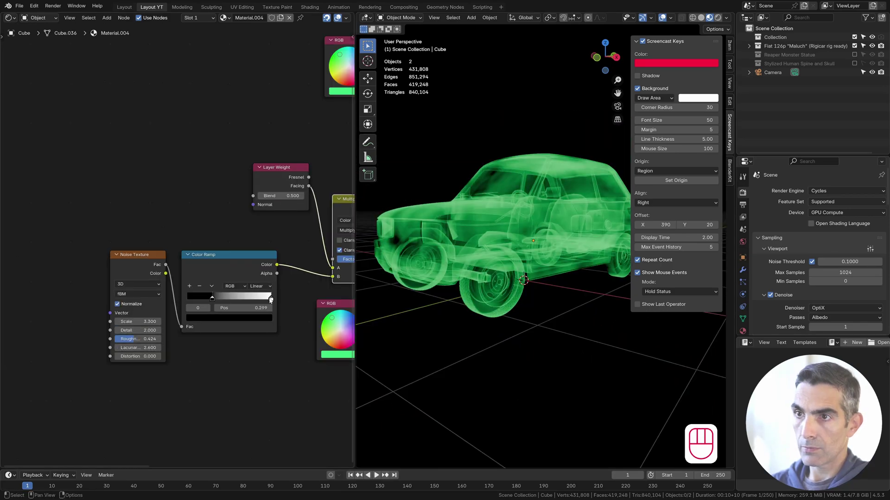
drag(270, 298, 270, 299)
drag(210, 298, 213, 298)
middle_drag(582, 221, 568, 239)
scroll(295, 275, down, 2)
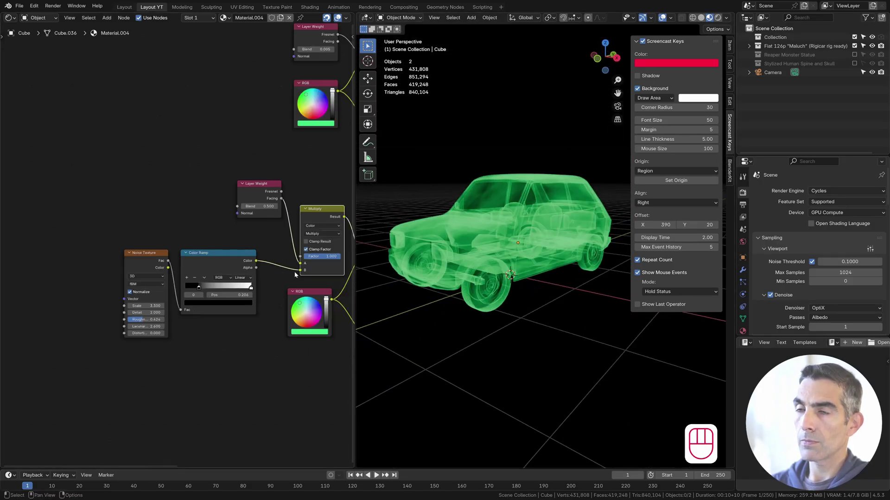
Combine the two Principled BSDF shaders in a new Mix Shader, original first and copy second, and link it to the Material Output's Surface
middle_drag(295, 275, 158, 301)
drag(233, 149, 258, 221)
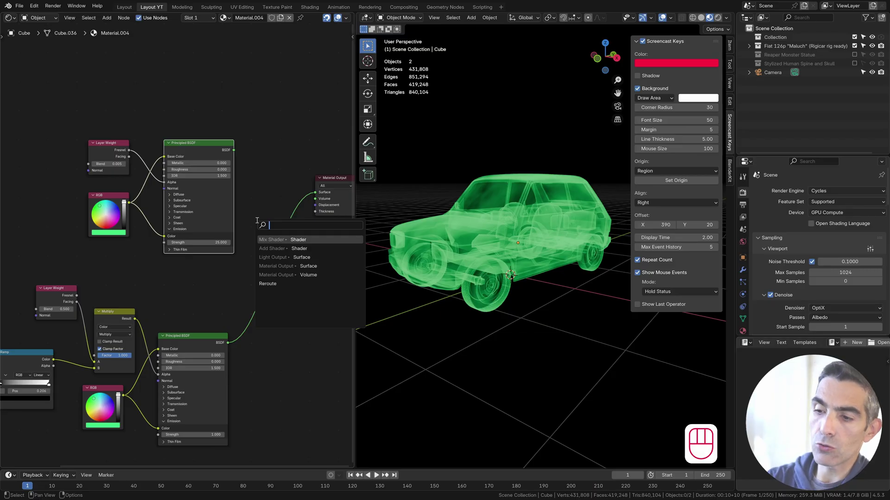
text(mix shade)
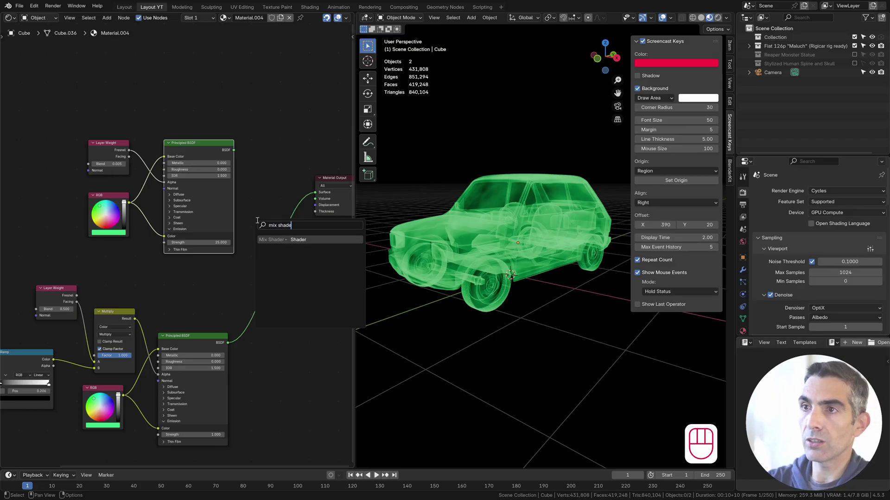
key(Return)
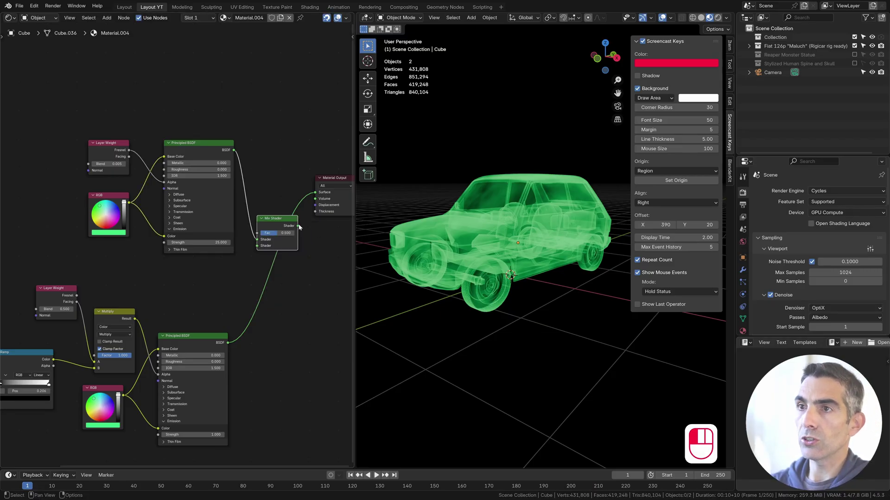
drag(298, 226, 315, 192)
drag(228, 342, 257, 246)
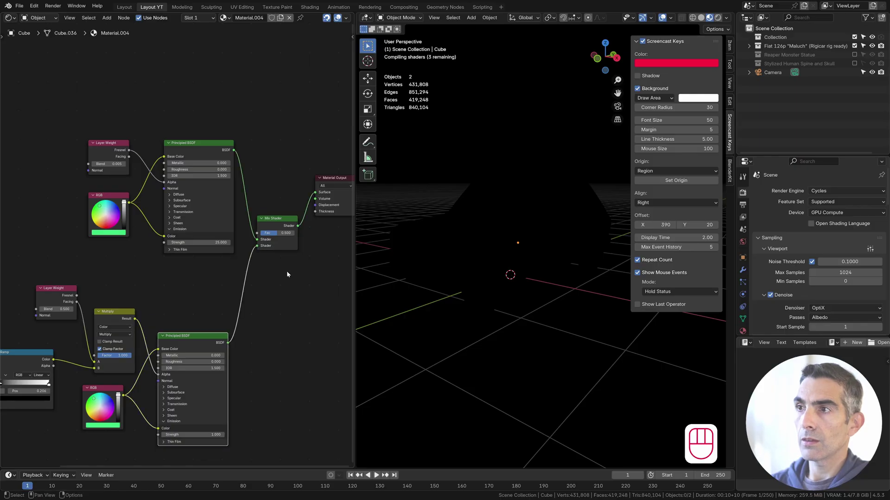
mouse_move(514, 279)
middle_down()
mouse_move(496, 292)
mouse_move(357, 262)
mouse_move(513, 278)
middle_up()
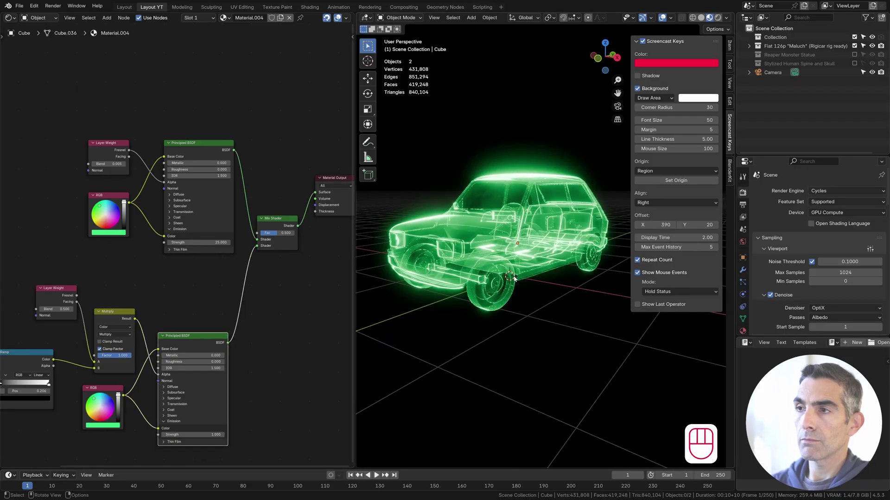
Set the Mix Shader's Fac to about 0.24 to blend the noisy transparent shader with the glowing one
drag(285, 233, 272, 233)
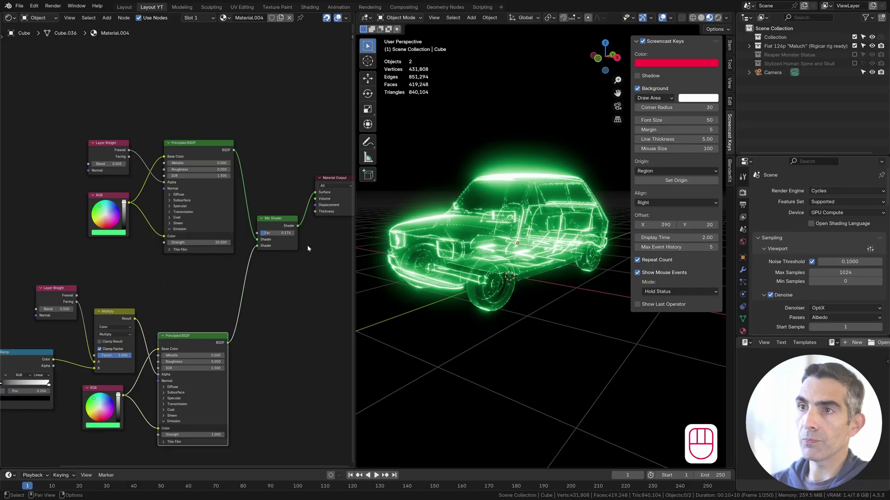
middle_drag(472, 231, 440, 234)
drag(271, 233, 278, 233)
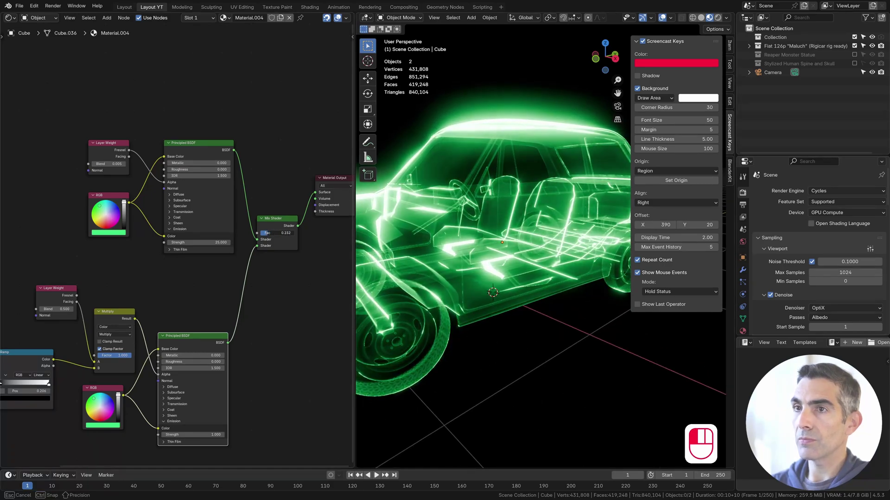
scroll(509, 229, down, 1)
scroll(509, 228, down, 3)
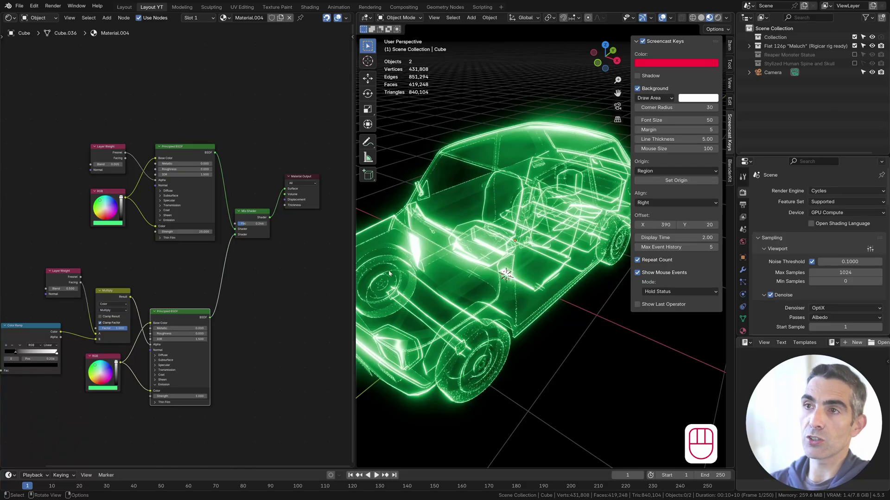
Switch the viewport to rendered shading and duplicate the Mix Shader, making room before the Material Output
middle_drag(292, 184, 288, 207)
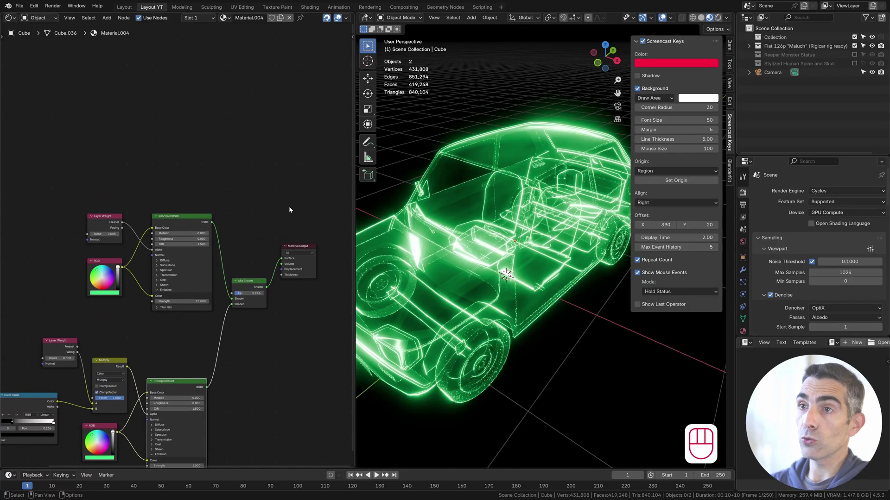
click(718, 18)
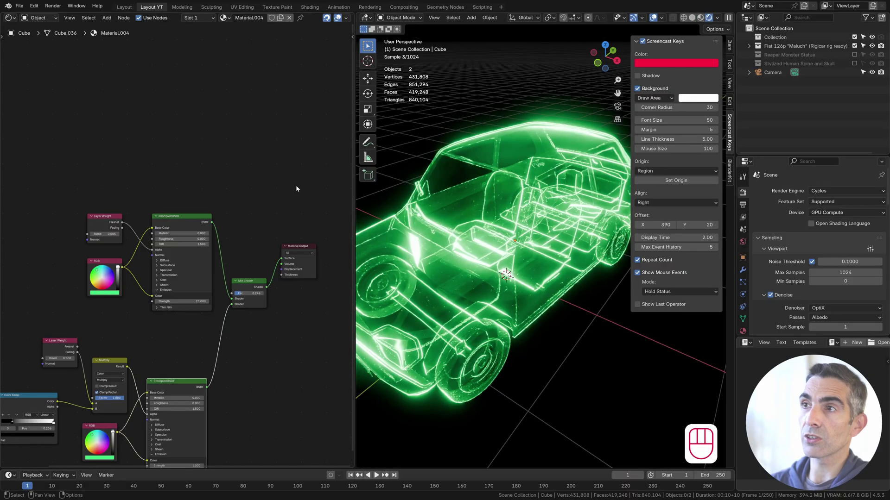
drag(287, 273, 302, 273)
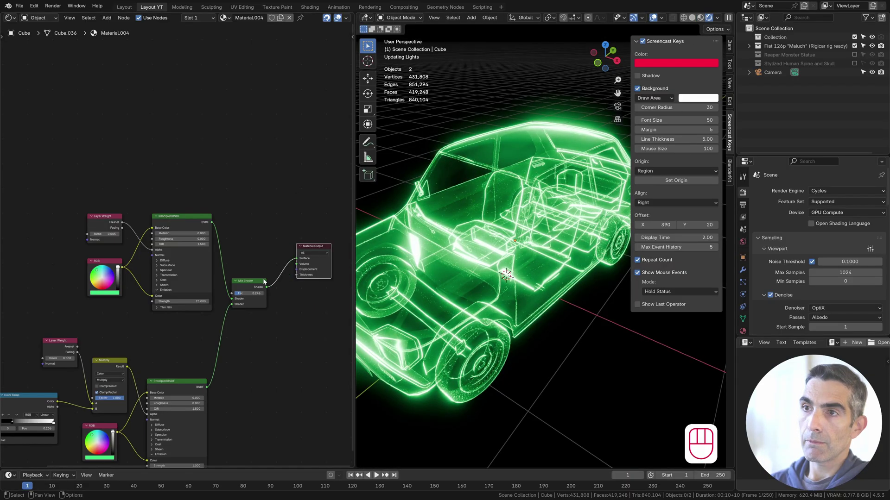
click(261, 282)
key(alt+d)
click(262, 336)
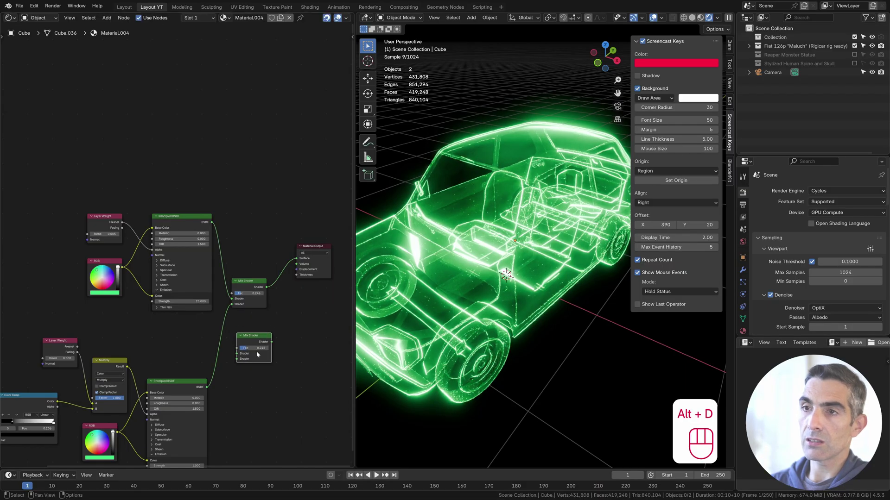
Insert the copied Mix Shader before the Material Output and feed a new Transparent BSDF into its second Shader input
drag(257, 338, 234, 376)
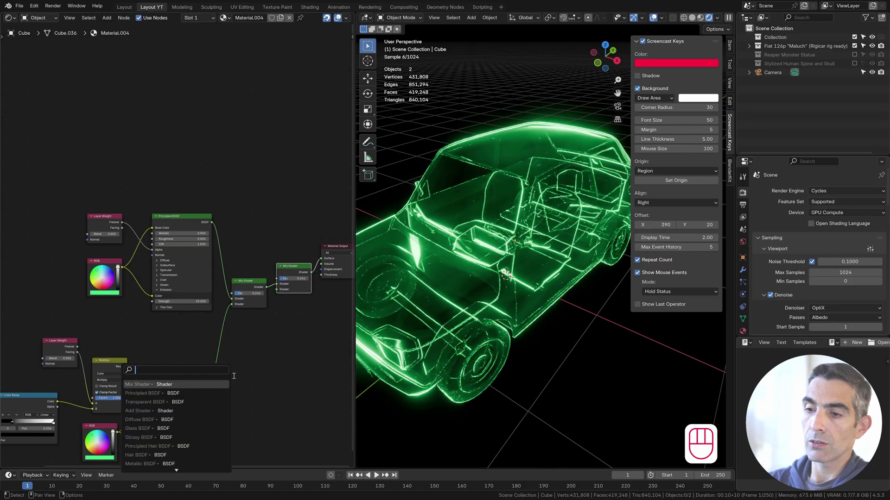
text(tran)
click(178, 393)
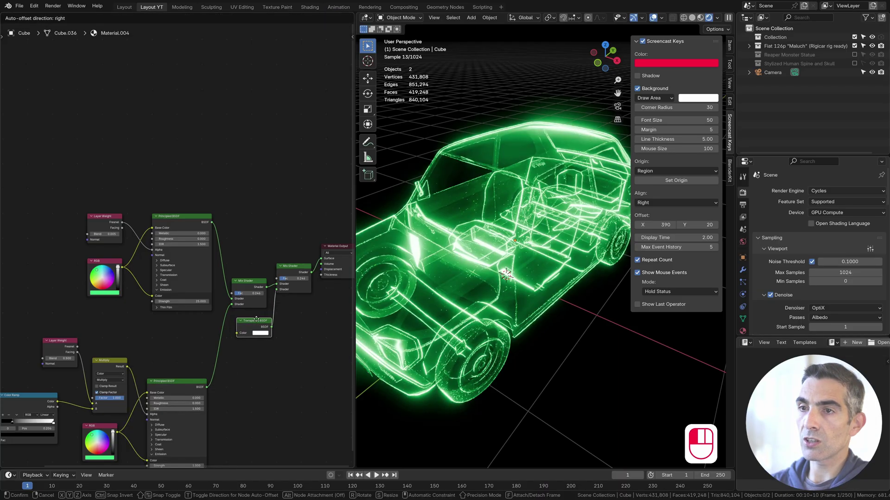
click(283, 320)
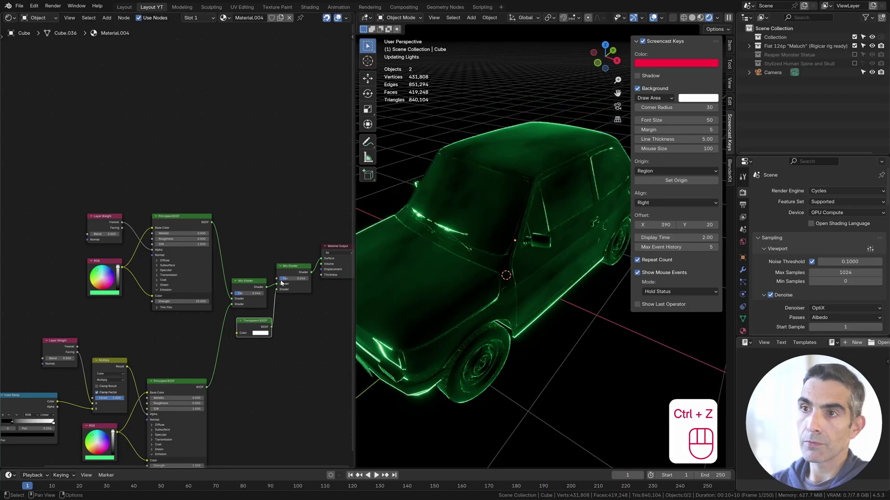
Drive the second Mix Shader's Fac with the Transparent Depth output of a new Light Path node above the other nodes
drag(278, 278, 179, 140)
text(transp)
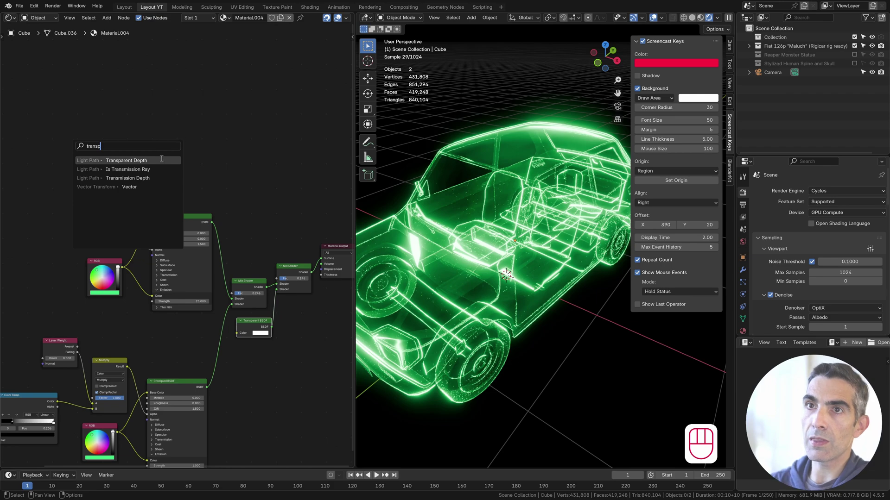
click(162, 159)
click(176, 129)
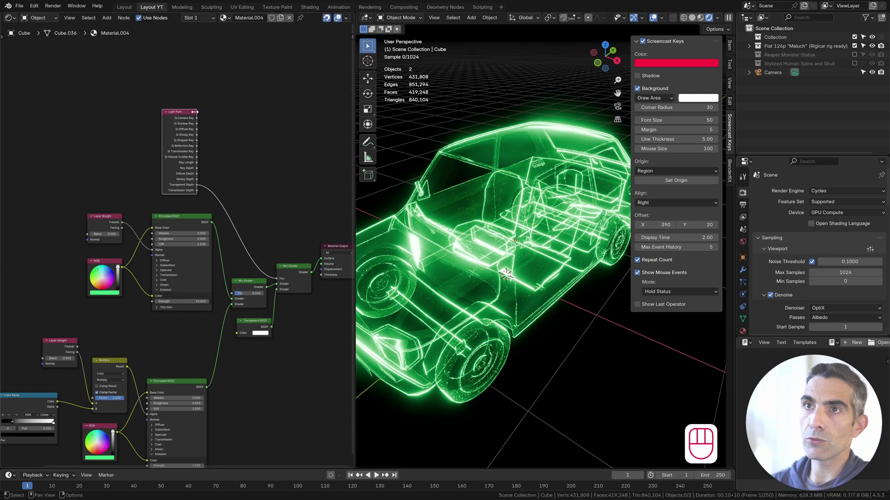
middle_drag(454, 245, 440, 260)
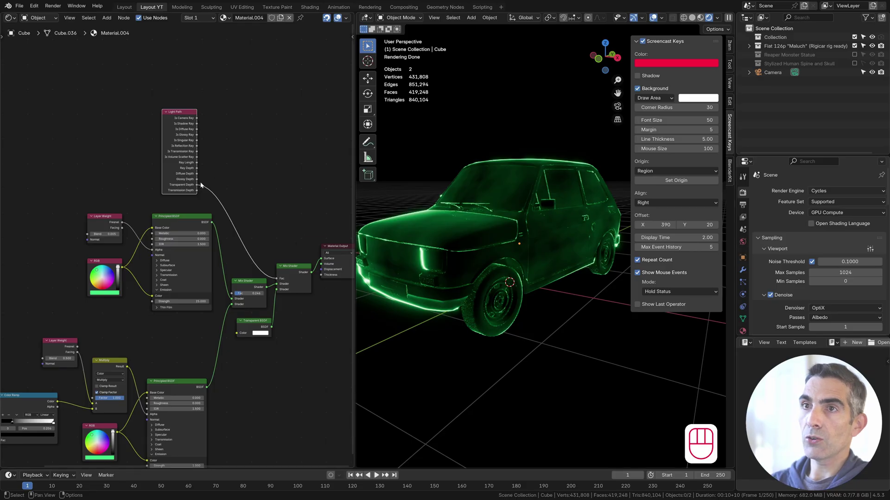
Insert a Greater Than math node between Transparent Depth and the Mix Shader's Fac, with a Threshold of 1
drag(198, 187, 262, 178)
text(great)
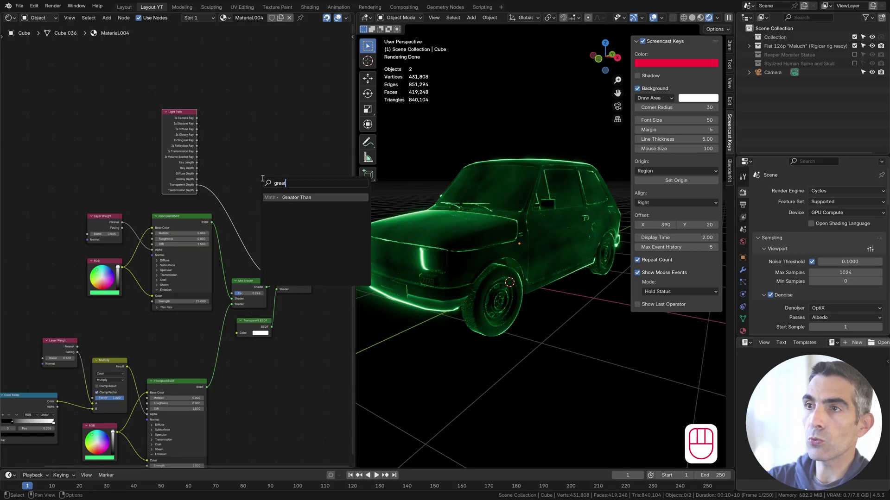
key(Return)
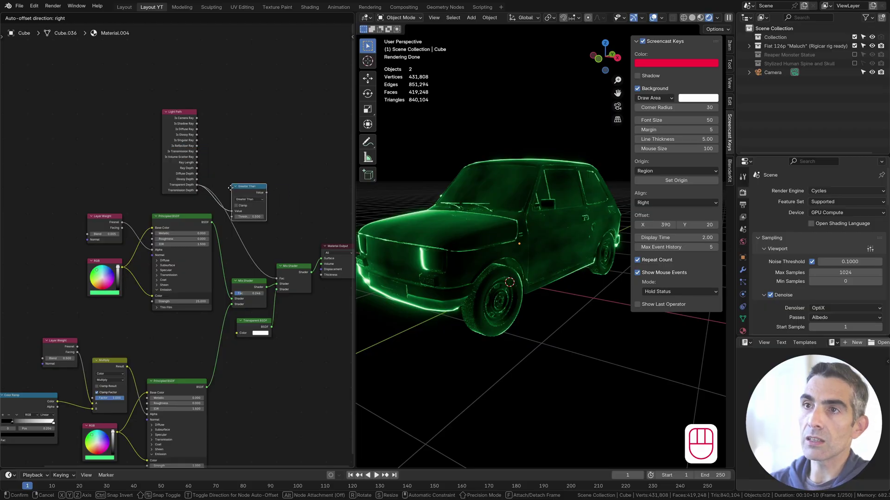
click(230, 179)
click(247, 207)
text(1)
key(Return)
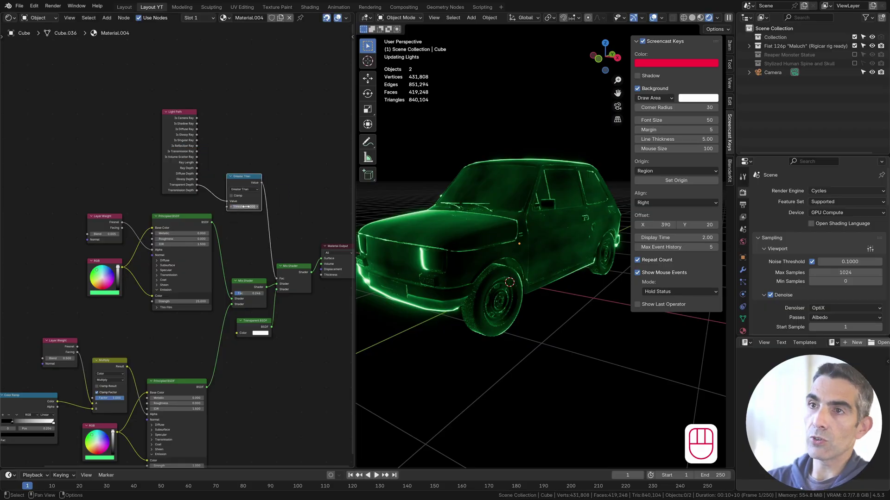
Try a Threshold of 0 on the Greater Than node and inspect the car's front wheel up close
click(248, 207)
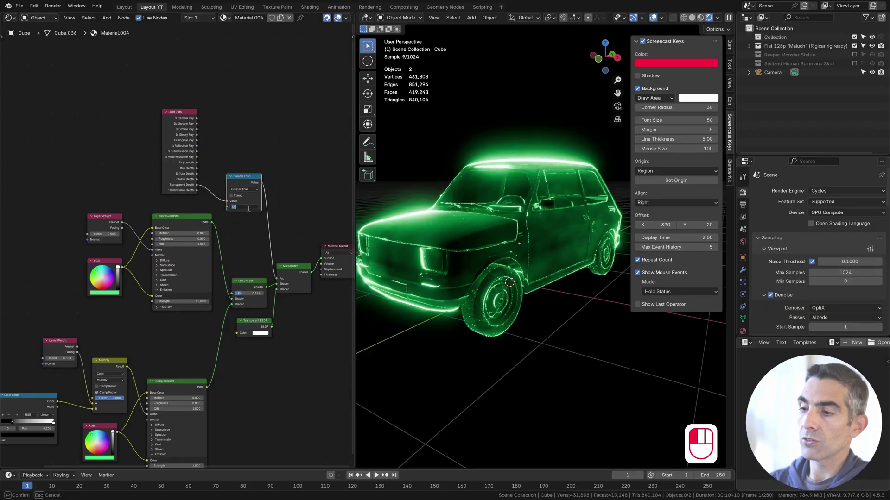
text(0)
key(Return)
mouse_move(527, 251)
middle_down()
mouse_move(484, 266)
mouse_move(457, 251)
mouse_move(479, 183)
mouse_move(508, 213)
mouse_move(541, 213)
mouse_move(505, 243)
mouse_move(508, 231)
mouse_move(513, 242)
middle_up()
scroll(535, 245, up, 3)
middle_drag(395, 309, 549, 220)
scroll(503, 282, up, 4)
scroll(575, 211, down, 2)
Try a Threshold of 2 on the Greater Than node and check the whole car
click(243, 209)
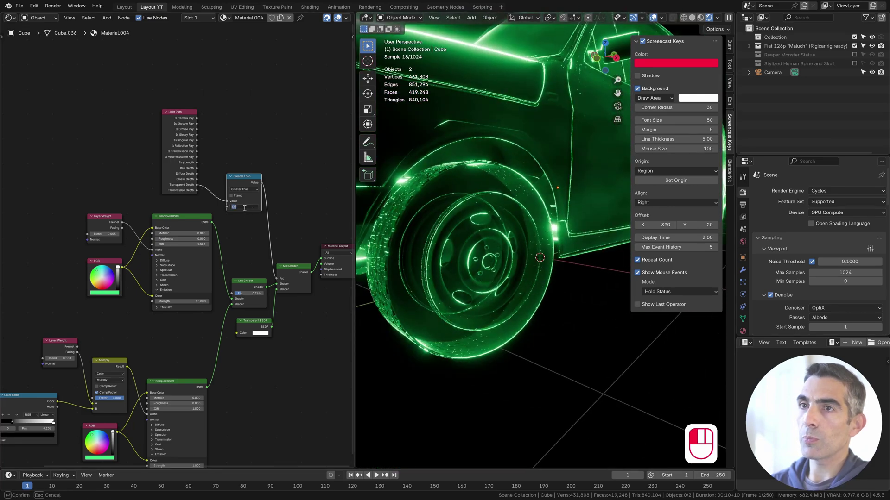
text(2)
key(Return)
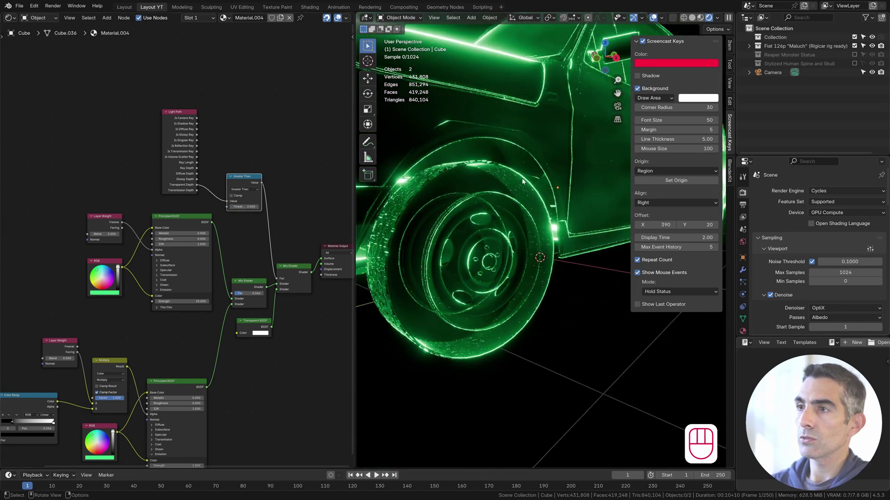
scroll(522, 182, down, 6)
mouse_move(522, 182)
middle_down()
mouse_move(575, 204)
mouse_move(514, 190)
middle_up()
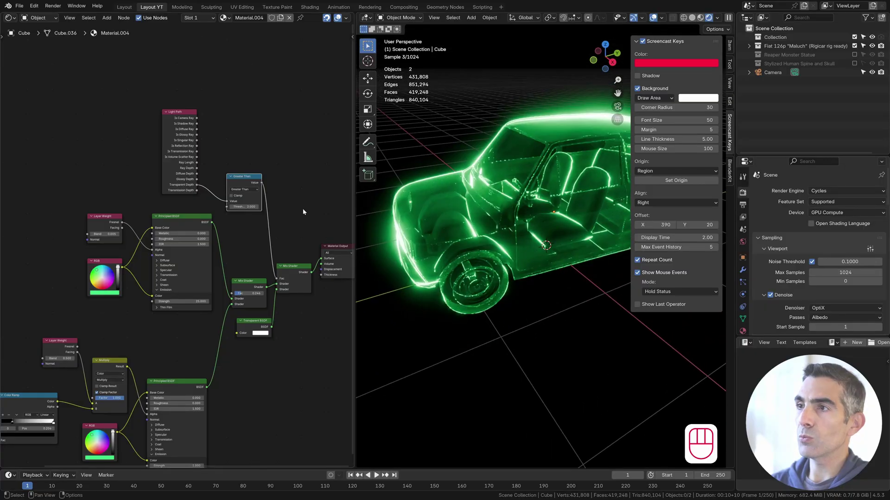
Raise the Greater Than node's Threshold further to show more interior layers, and check the car from the side
click(249, 206)
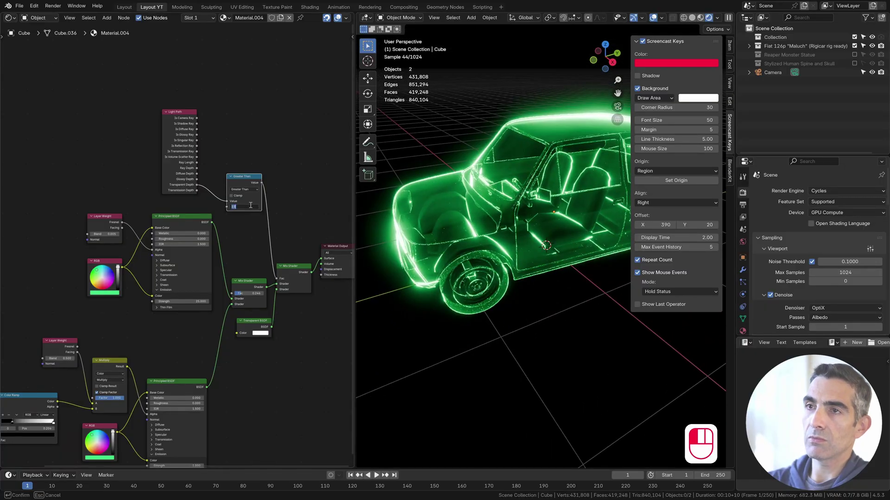
key(Return)
drag(250, 206, 310, 218)
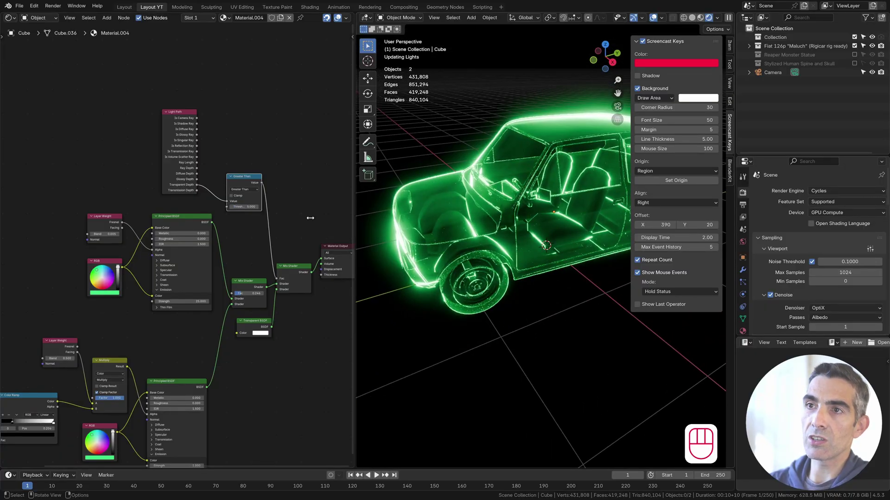
mouse_move(513, 238)
middle_down()
mouse_move(587, 209)
mouse_move(514, 231)
middle_up()
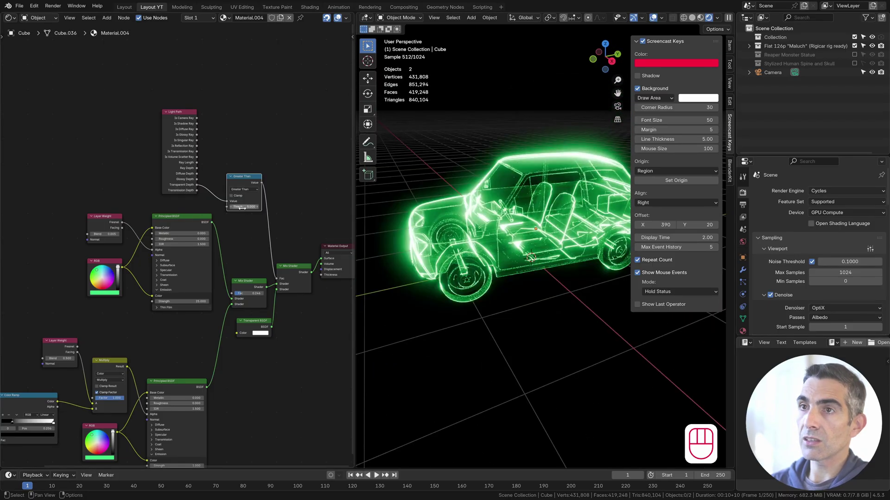
scroll(526, 222, up, 6)
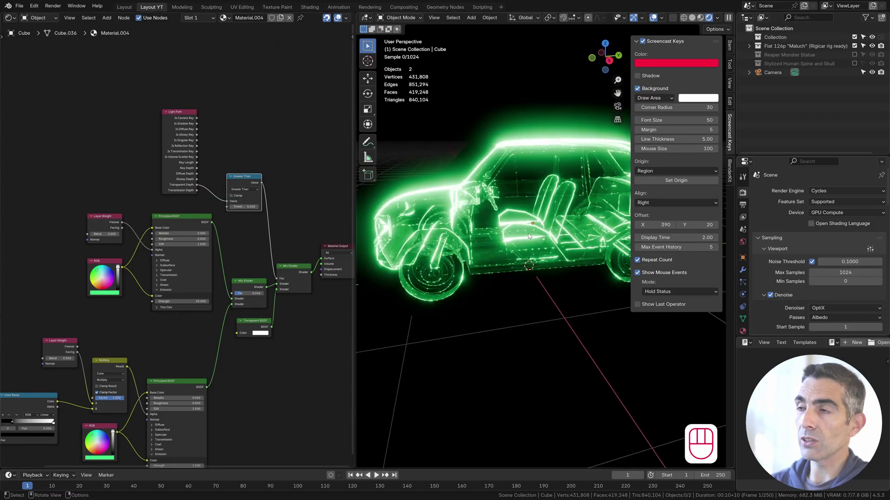
scroll(523, 214, down, 5)
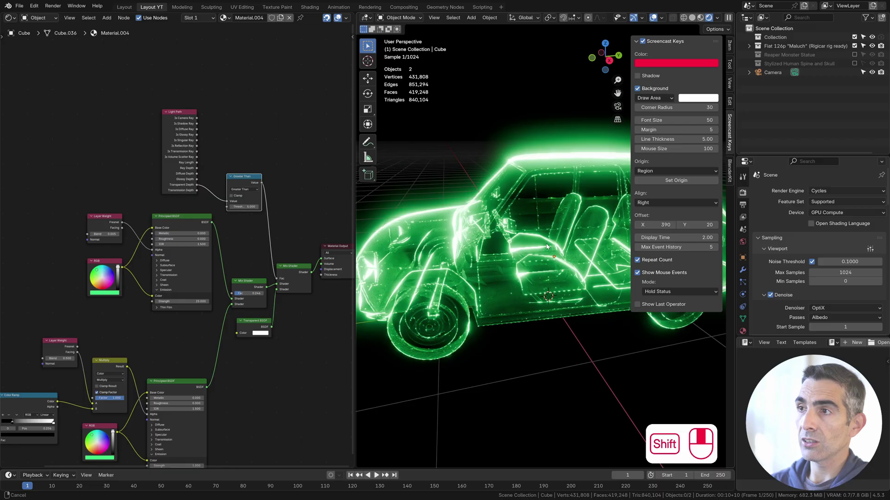
Preview the car in Material Preview shading and examine it from the front and side in the rendered view
click(701, 18)
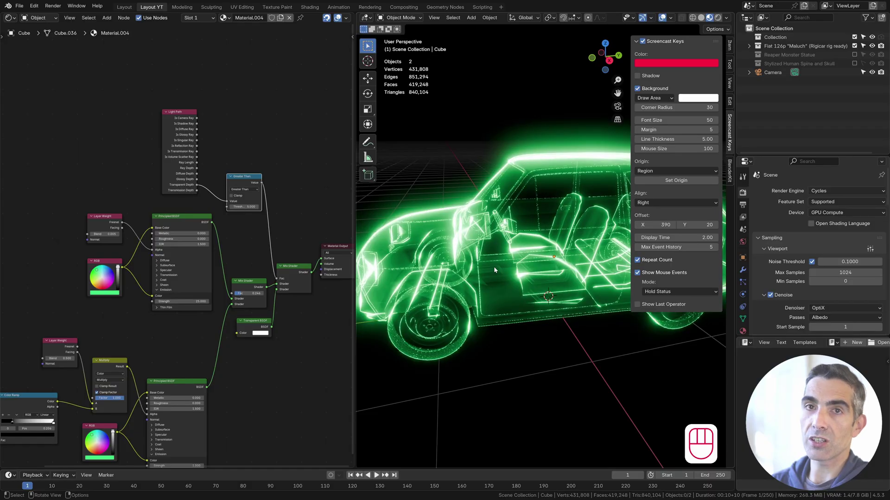
middle_drag(522, 291, 559, 283)
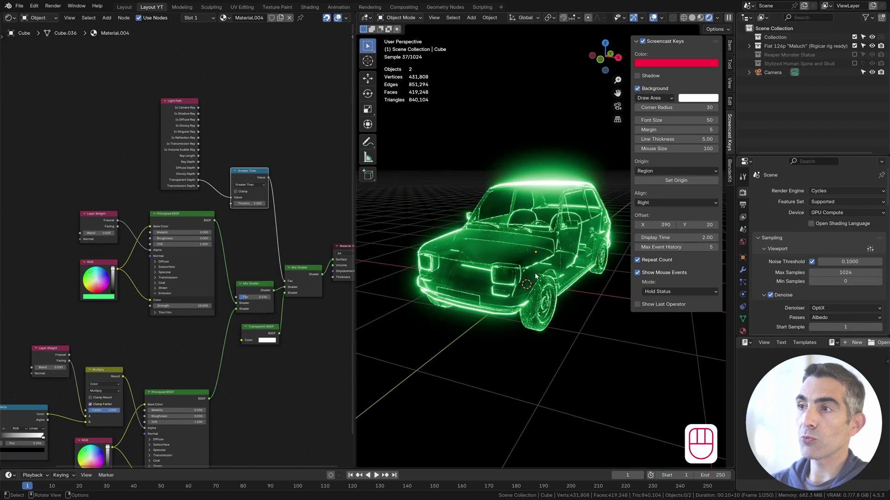
middle_drag(598, 260, 529, 257)
scroll(547, 249, up, 5)
scroll(529, 257, down, 2)
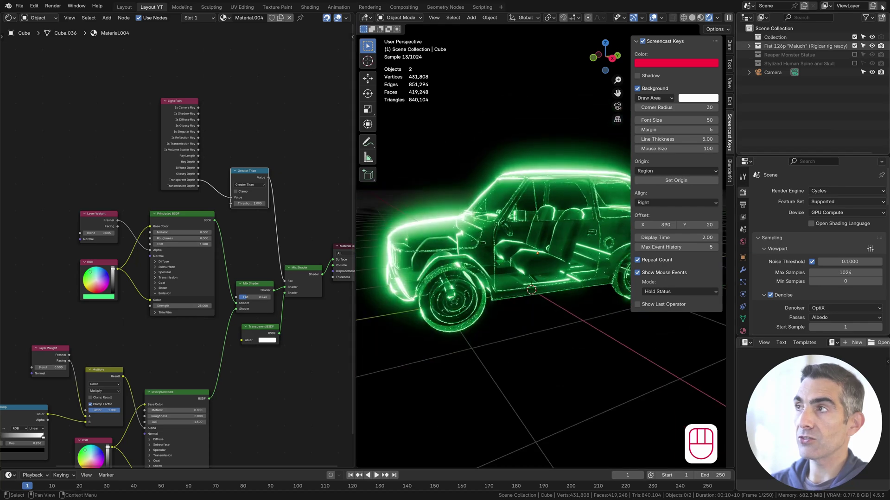
Show the Reaper Monster Statue collection instead of the car and try a Threshold of 5 on the Greater Than node
click(854, 46)
click(544, 243)
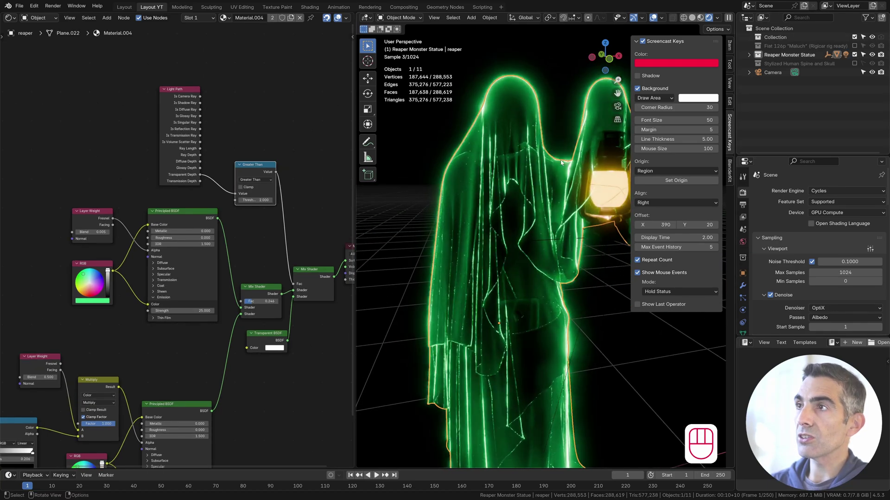
click(256, 199)
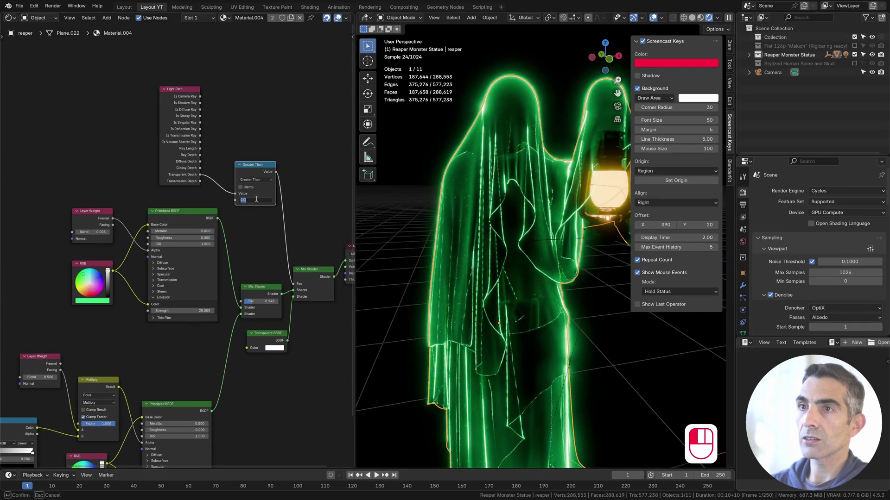
text(5)
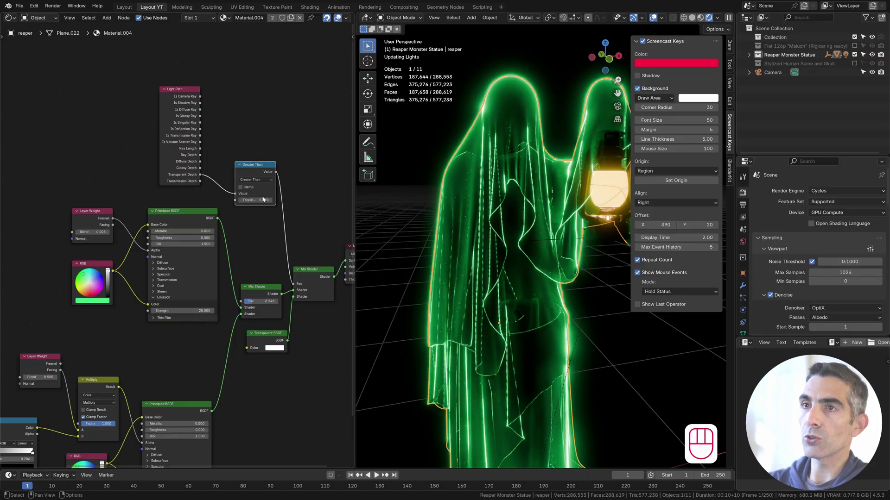
key(Return)
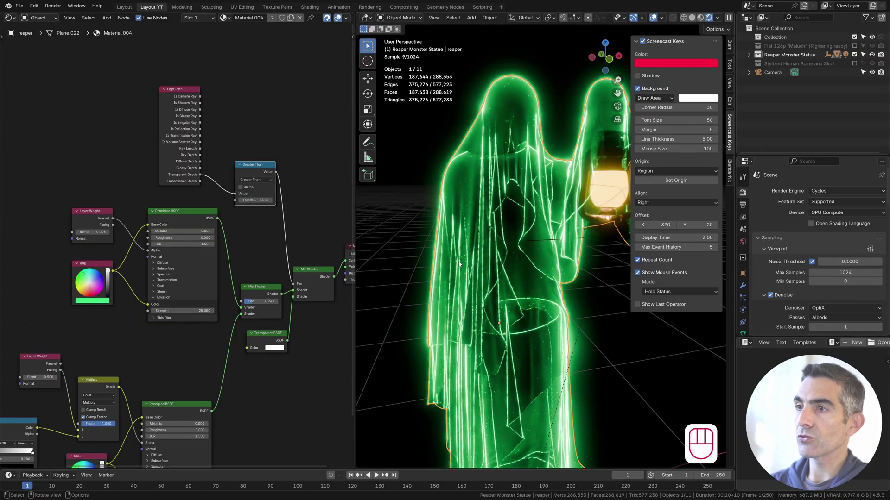
Set the Greater Than node's Threshold to 1 and inspect the whole reaper statue
click(249, 200)
text(1)
key(Return)
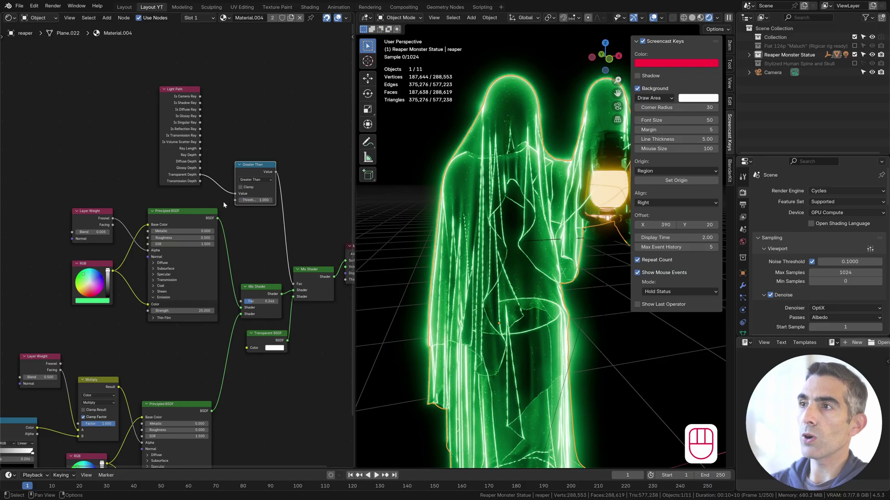
middle_drag(519, 241, 456, 230)
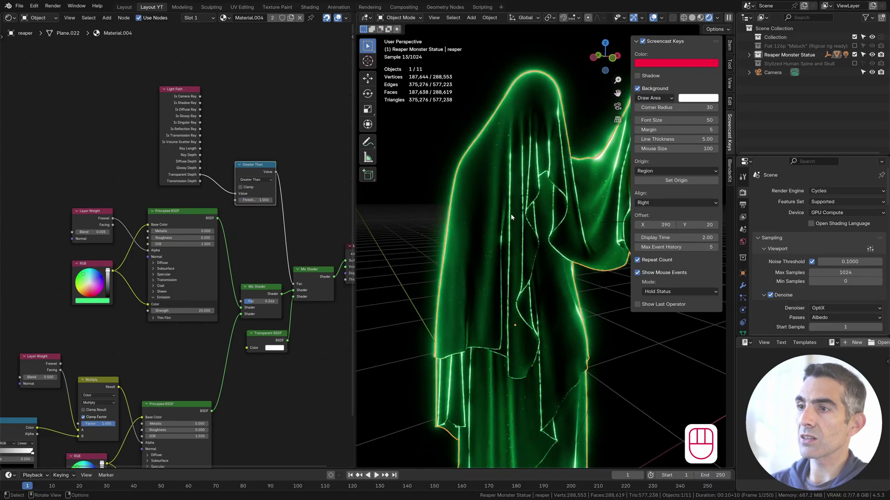
scroll(511, 217, down, 3)
middle_drag(511, 217, 436, 221)
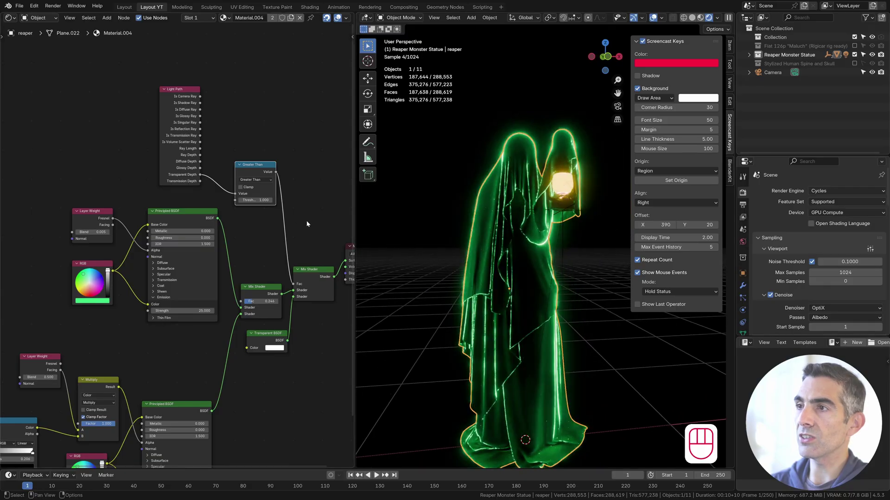
Show the Stylized Human Spine and Skull instead of the statue and exit its X-Ray node group to expose the group's settings
click(306, 223)
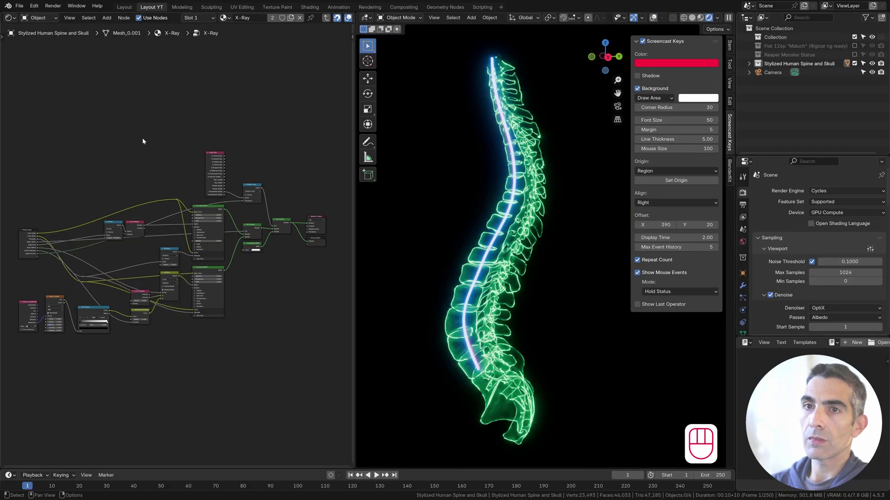
scroll(58, 230, up, 4)
scroll(198, 189, down, 3)
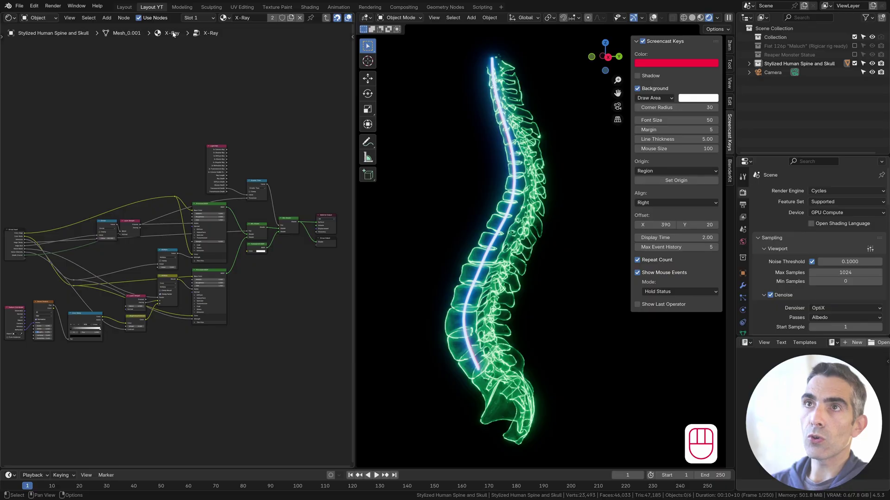
click(326, 18)
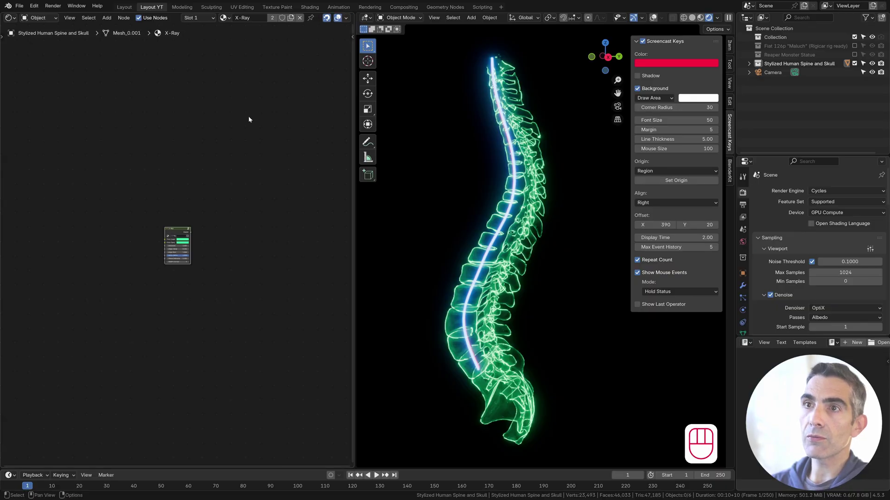
scroll(191, 225, up, 7)
scroll(192, 225, up, 2)
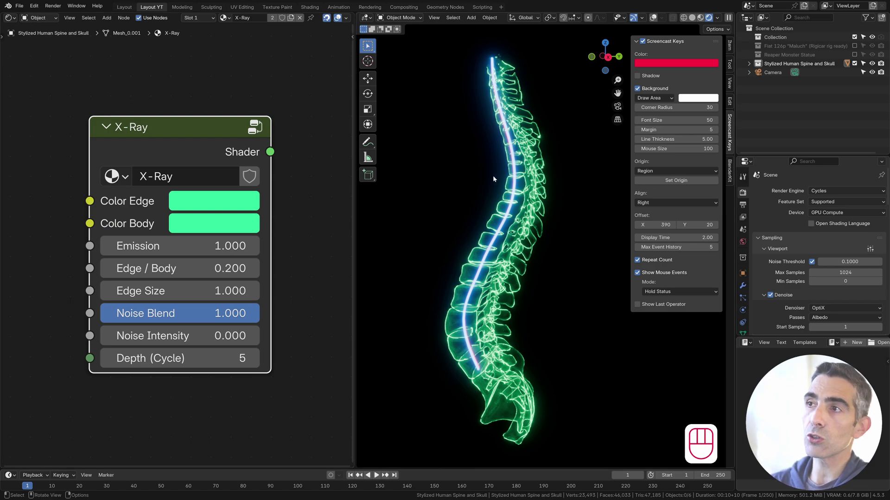
Try a Depth (Cycle) of 1 on the X-Ray node and restore it to 5
middle_drag(493, 176, 496, 182)
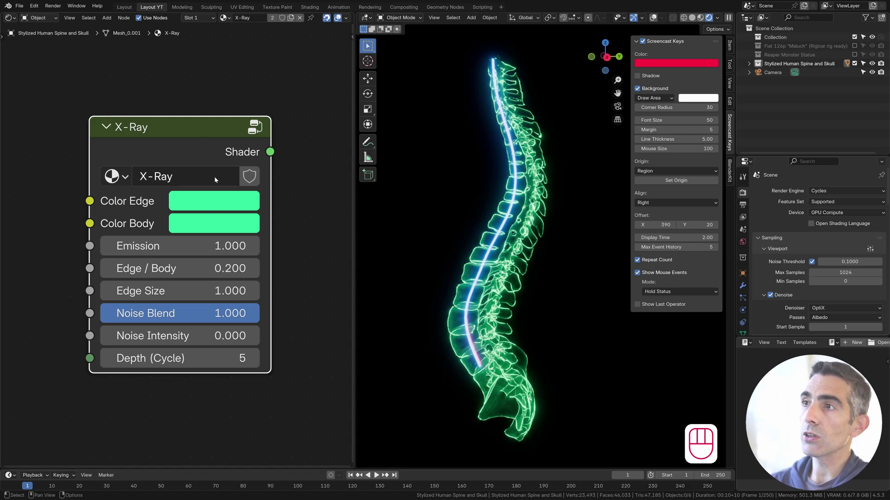
click(172, 358)
text(1)
key(Return)
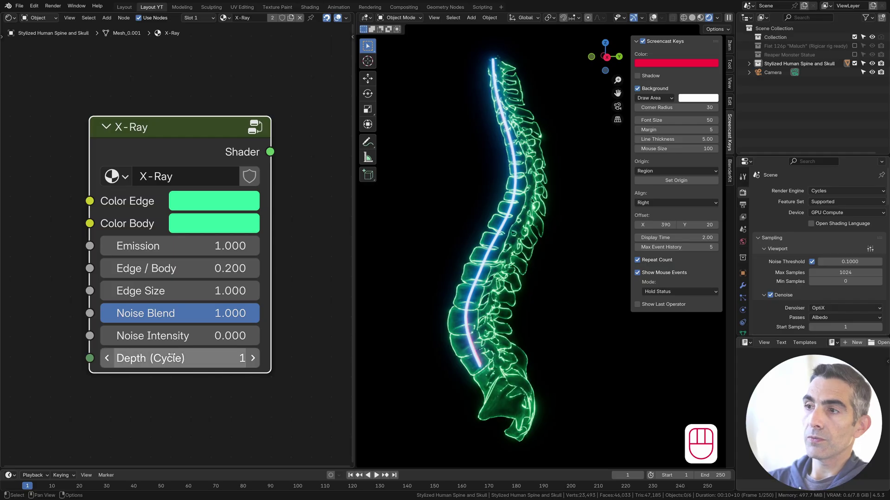
click(172, 358)
text(5)
key(Return)
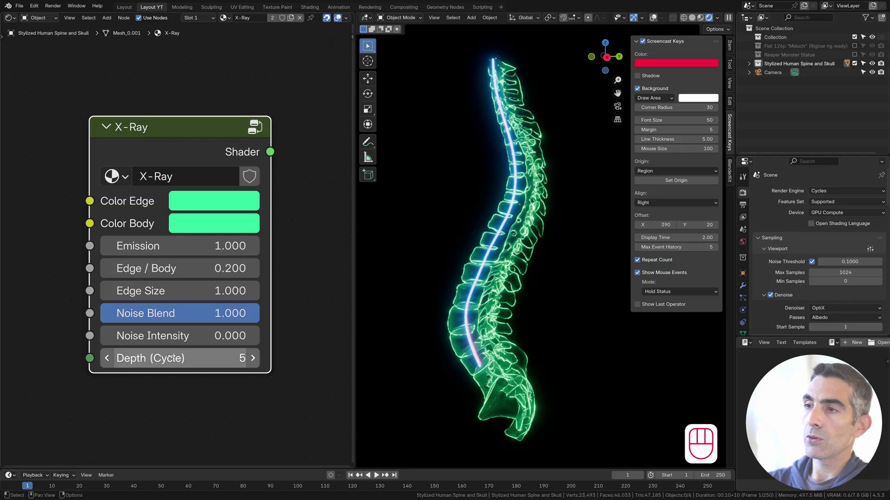
Try a Noise Intensity of 10 on the X-Ray node and inspect the spine up close
scroll(524, 229, up, 2)
mouse_move(523, 229)
middle_down()
mouse_move(503, 228)
mouse_move(532, 239)
middle_up()
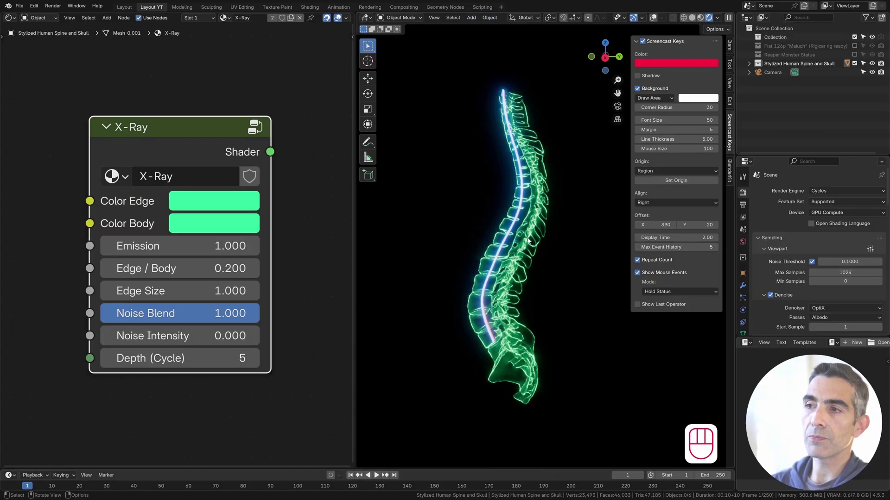
drag(222, 336, 246, 336)
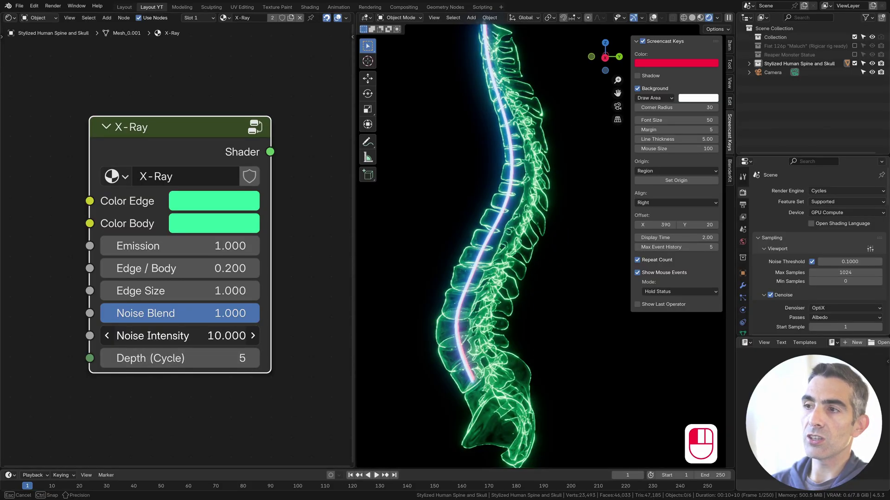
middle_drag(440, 292, 475, 292)
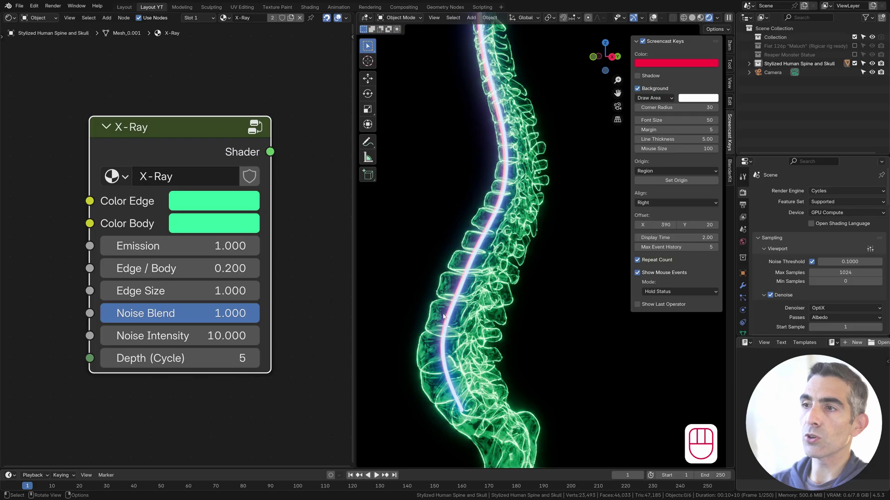
middle_drag(444, 316, 445, 261)
Try a Noise Blend of 0 on the X-Ray node and restore it to 1
drag(194, 315, 93, 315)
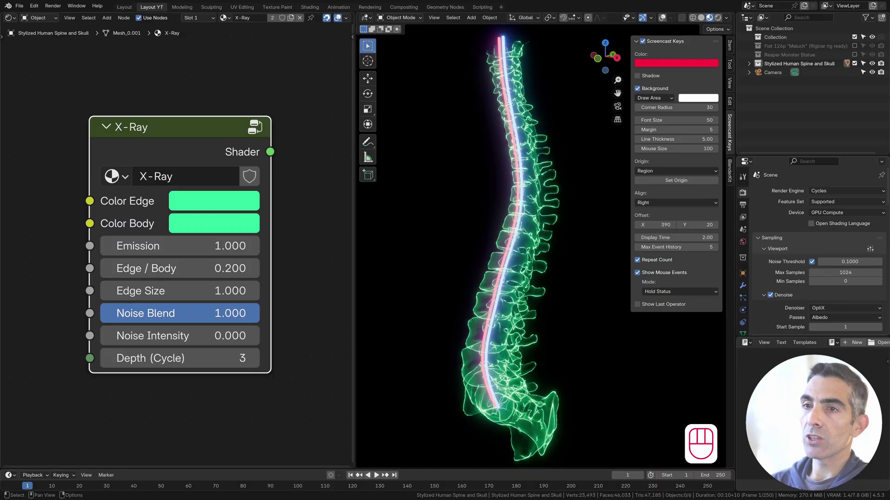
drag(194, 313, 100, 313)
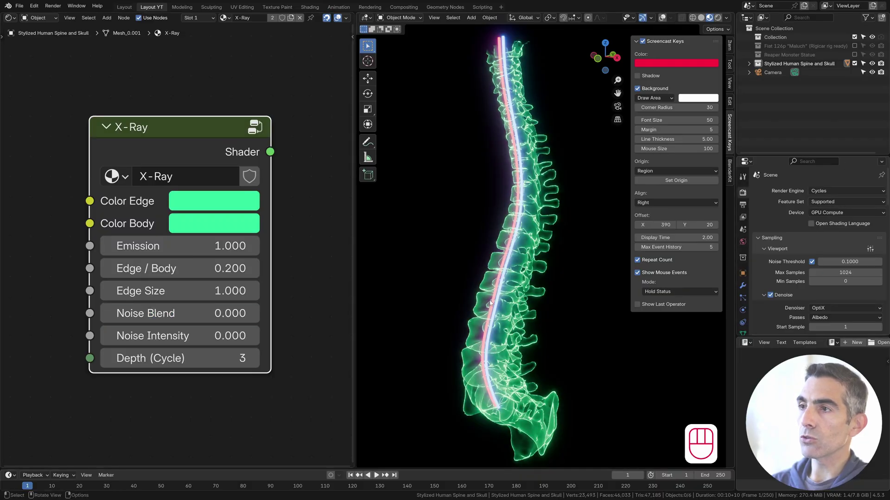
drag(101, 313, 260, 314)
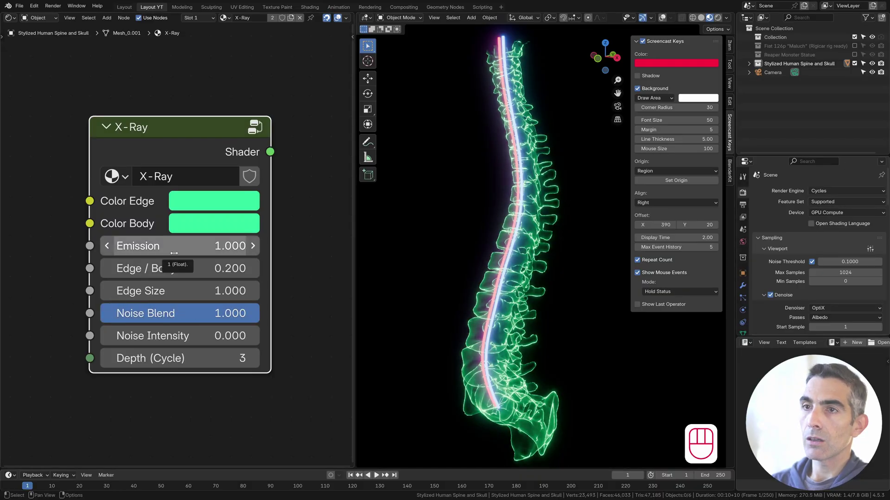
Try an Edge / Body value of 0 on the X-Ray node and restore it to 0.2
mouse_move(170, 251)
mouse_down()
mouse_move(333, 252)
mouse_move(124, 252)
mouse_move(203, 252)
mouse_move(170, 251)
mouse_move(178, 268)
mouse_move(169, 268)
mouse_move(206, 268)
mouse_move(174, 268)
mouse_up()
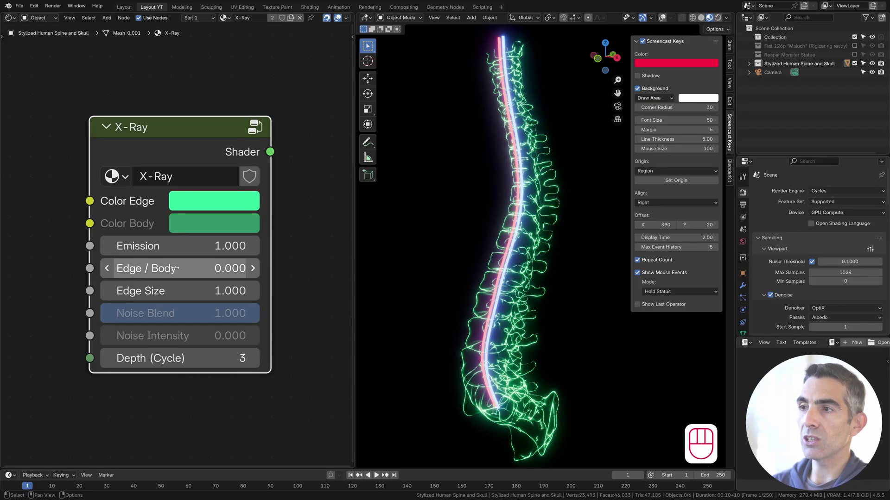
click(174, 269)
text(.2)
key(Return)
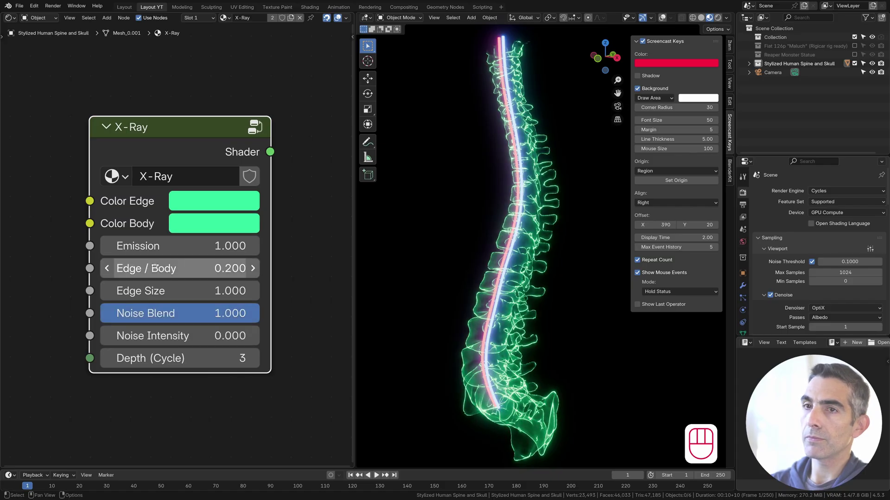
key(ctrl+z)
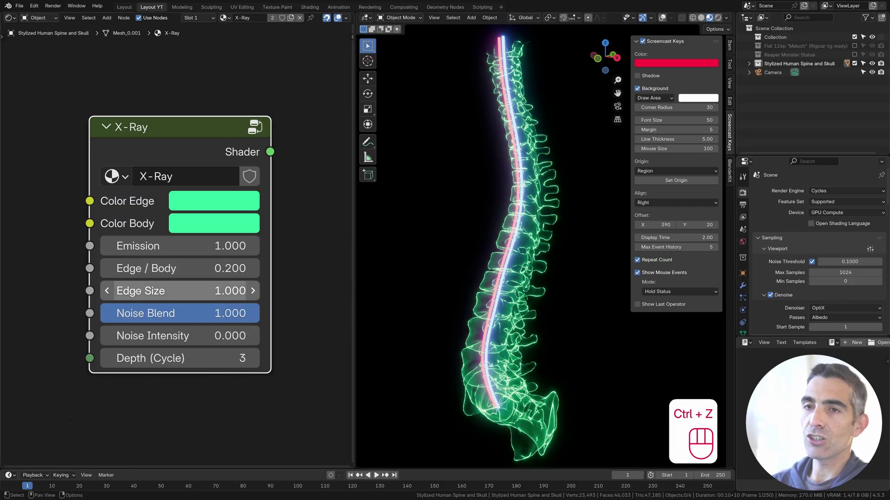
Try Edge Size 8.2 with Emission 0.37, and an Edge Size of 0.3, on the X-Ray node and undo these changes
drag(136, 292, 311, 266)
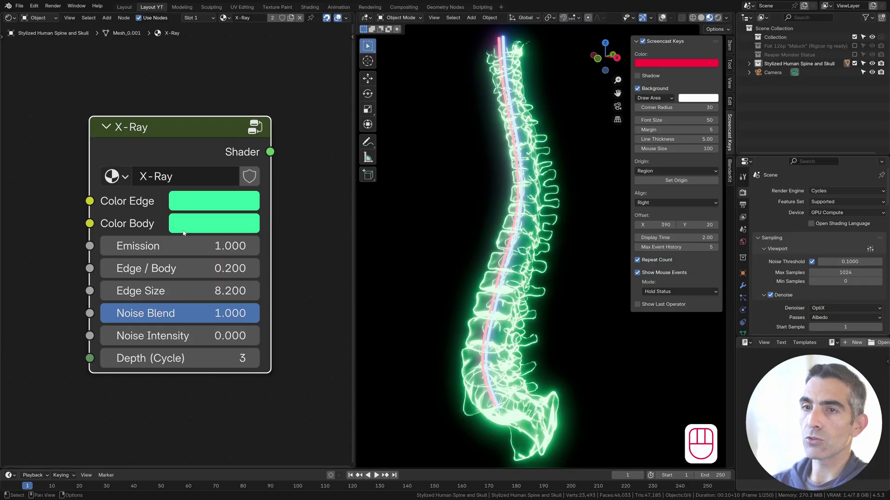
mouse_move(184, 242)
shift+mouse_down()
mouse_move(151, 242)
mouse_move(186, 242)
shift+mouse_up()
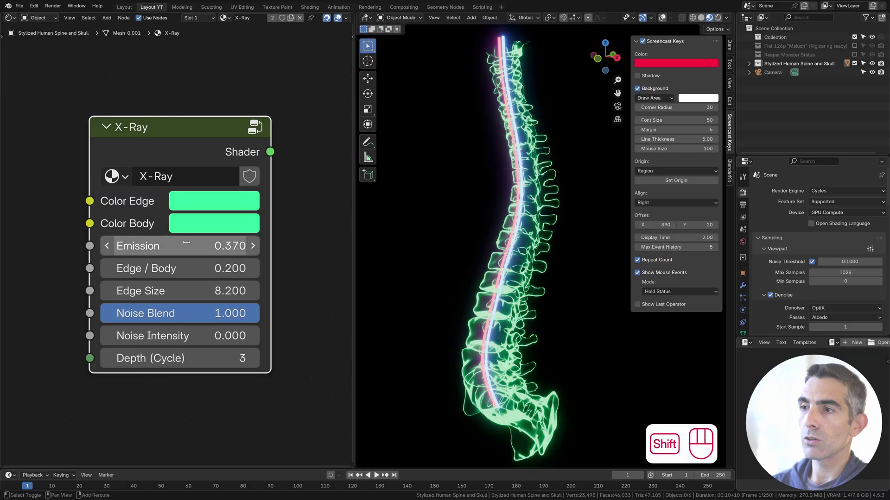
mouse_move(176, 285)
mouse_down()
mouse_move(194, 285)
mouse_move(153, 284)
mouse_move(177, 285)
mouse_up()
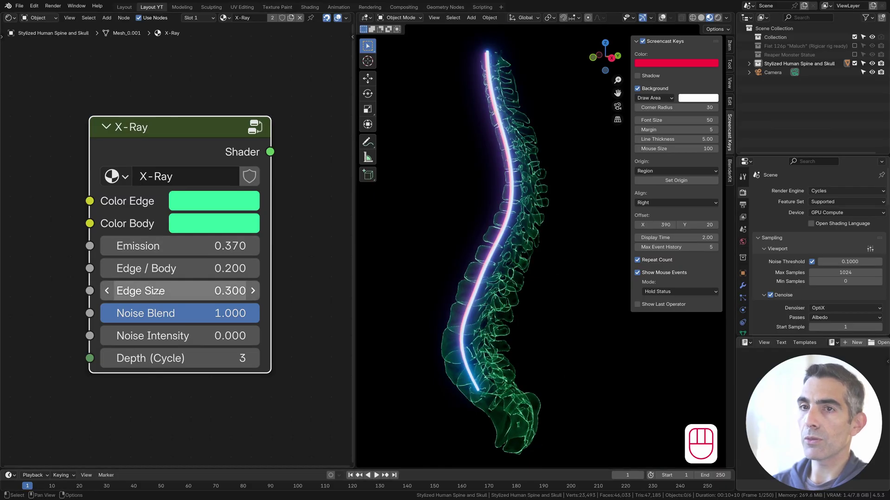
key(ctrl+z)
key(ctrl+z)
key(ctrl+z)
key(ctrl+z)
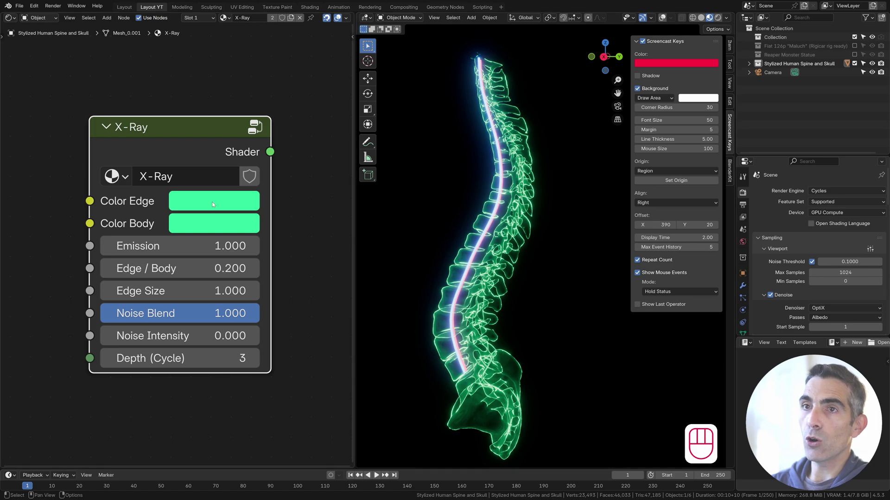
Set the X-Ray node's Color Edge to white by reducing its saturation to 0
mouse_move(209, 203)
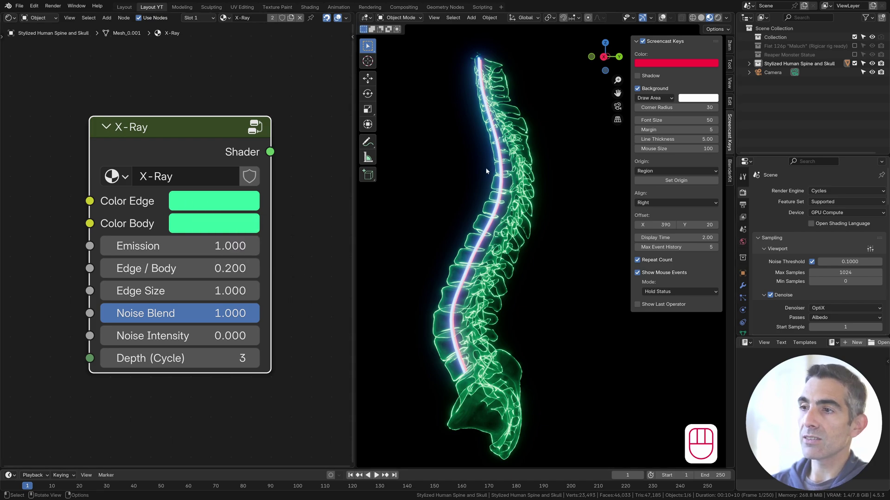
click(214, 226)
key(ctrl+z)
key(ctrl+z)
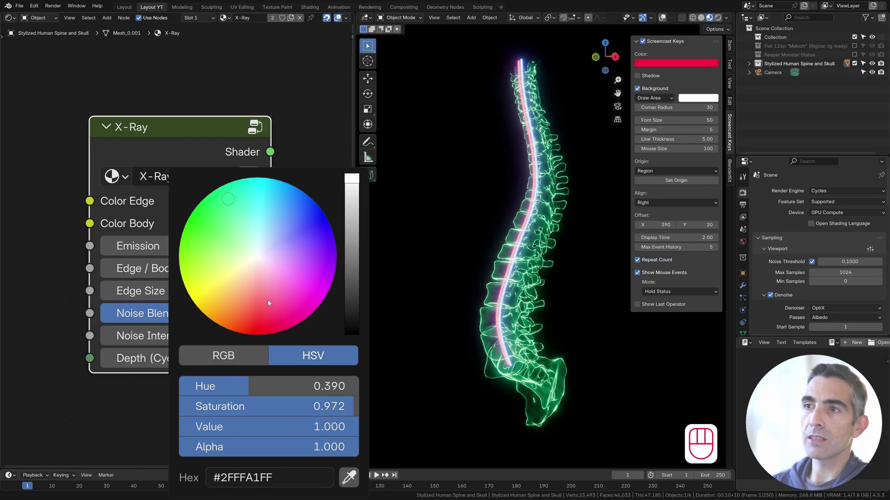
drag(329, 412, 179, 412)
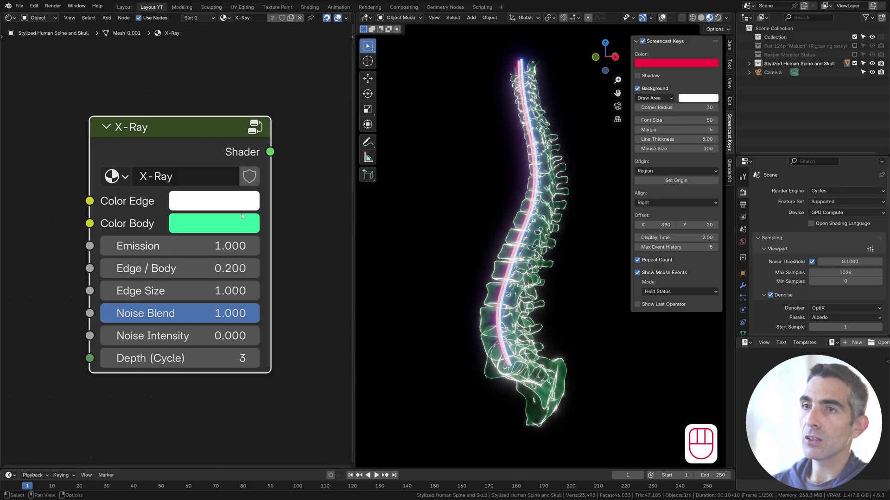
Set the X-Ray node's Color Body to a bright cyan blue and check the spine near and far
click(232, 230)
drag(283, 185, 276, 179)
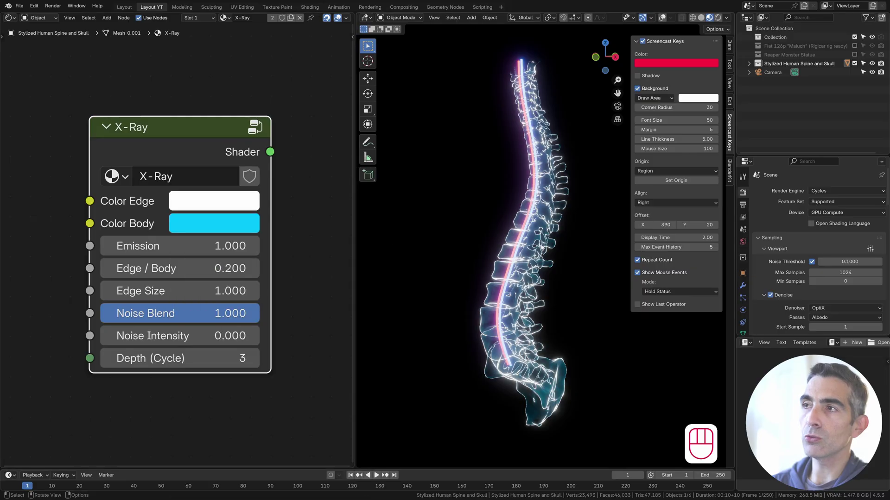
scroll(547, 185, up, 3)
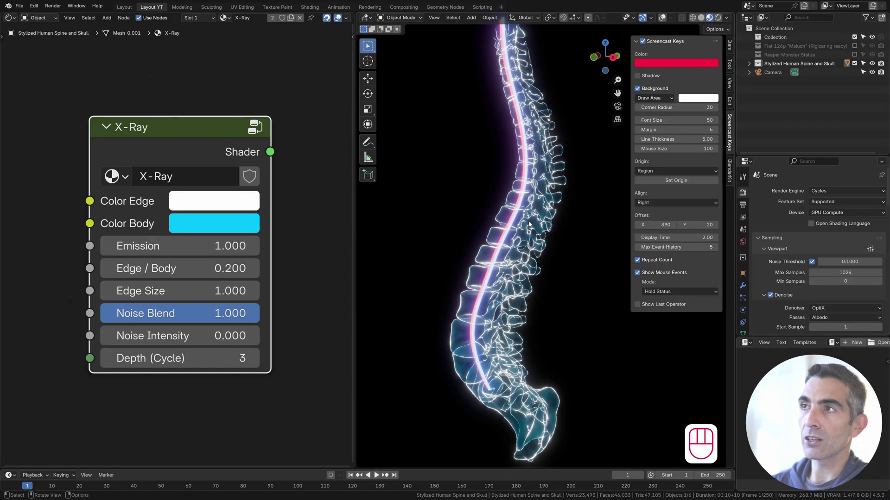
scroll(529, 224, down, 2)
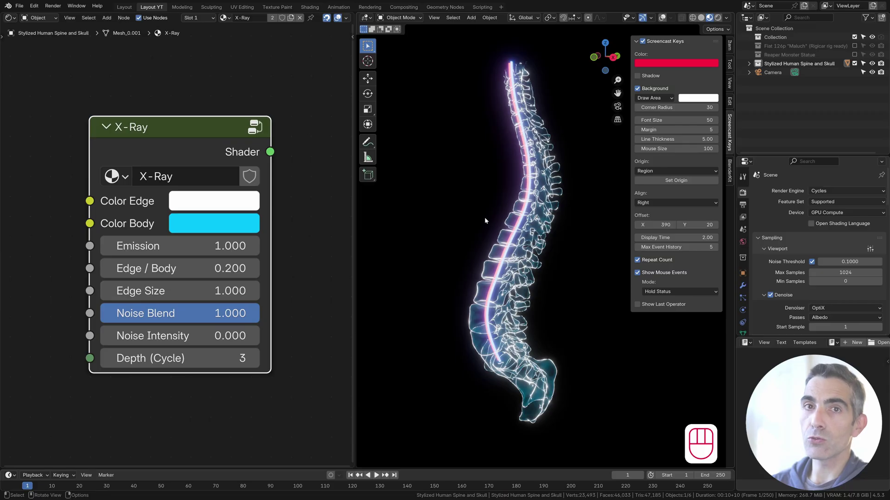